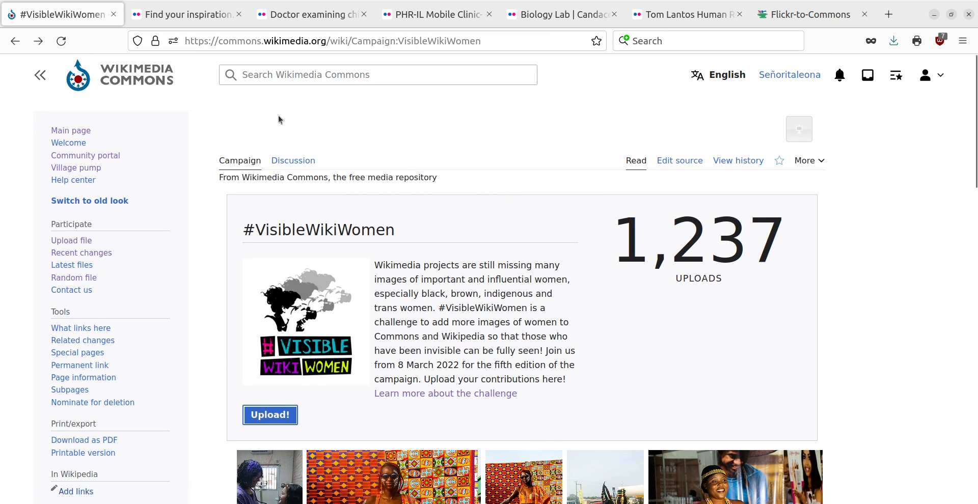
Switch from the #VisibleWikiWomen campaign page to Flickr and search its photos for "women physicians"
left_click(190, 15)
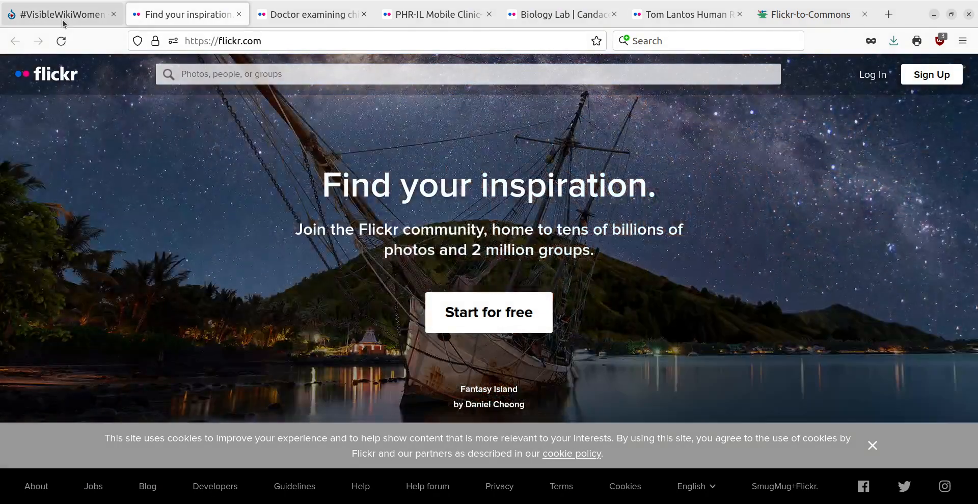
left_click(64, 17)
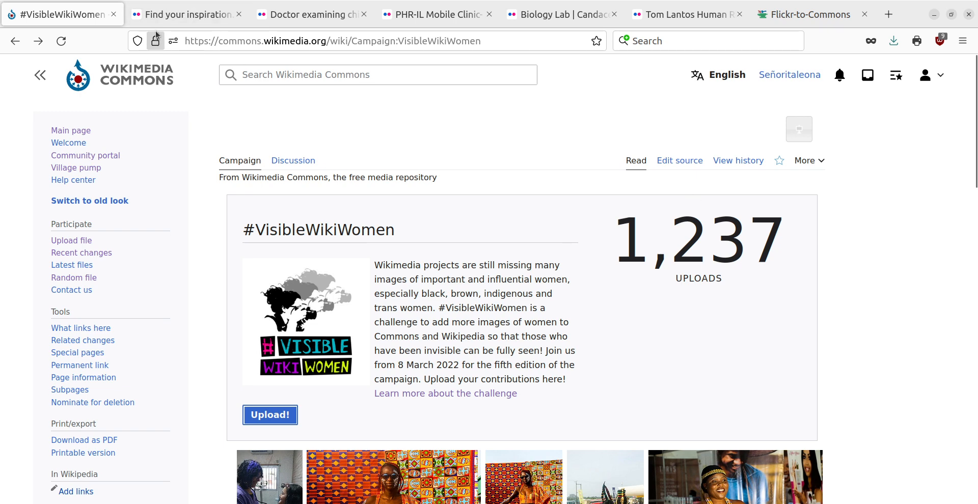
left_click(179, 15)
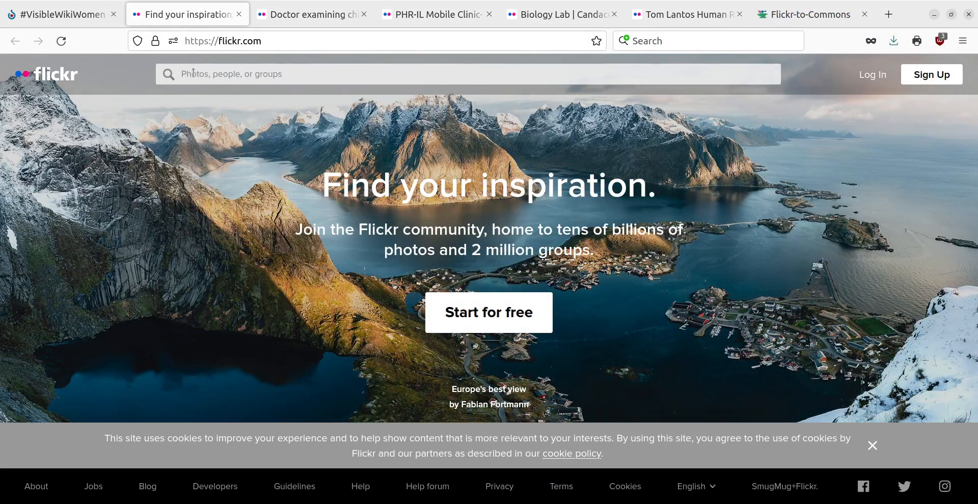
type("women physicians")
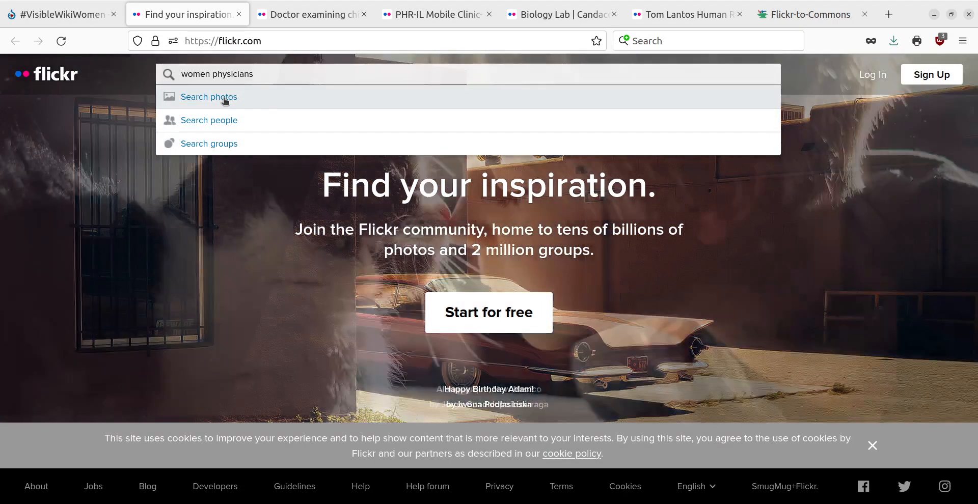
left_click(226, 101)
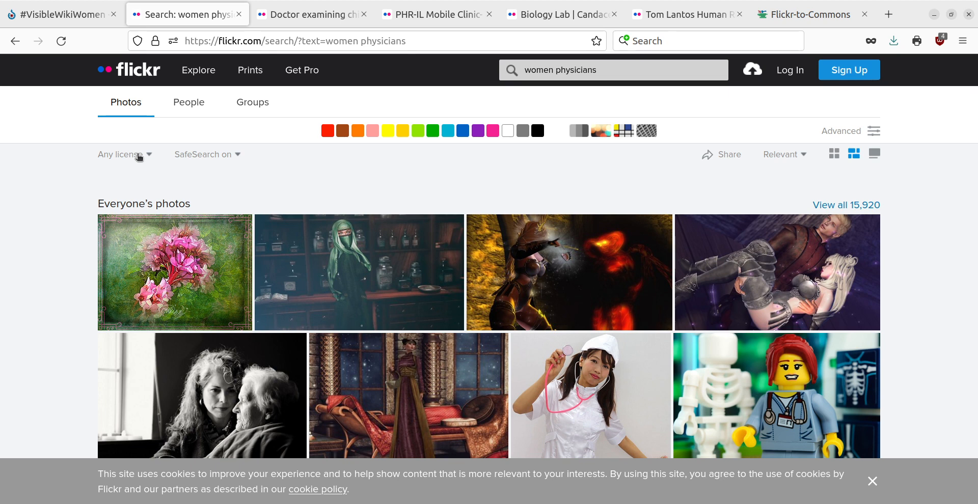
Filter the Flickr photo results to the license "Commercial use & mods allowed" and browse the matching images
left_click(139, 157)
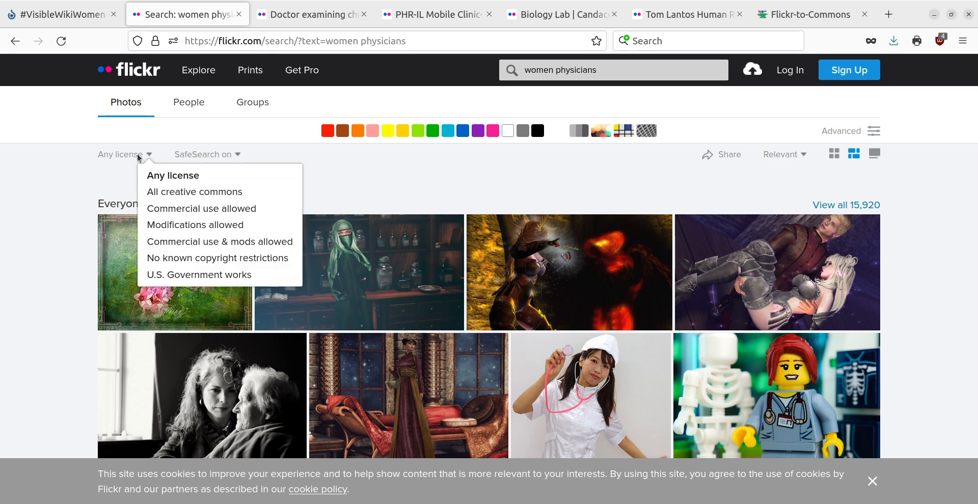
left_click(167, 242)
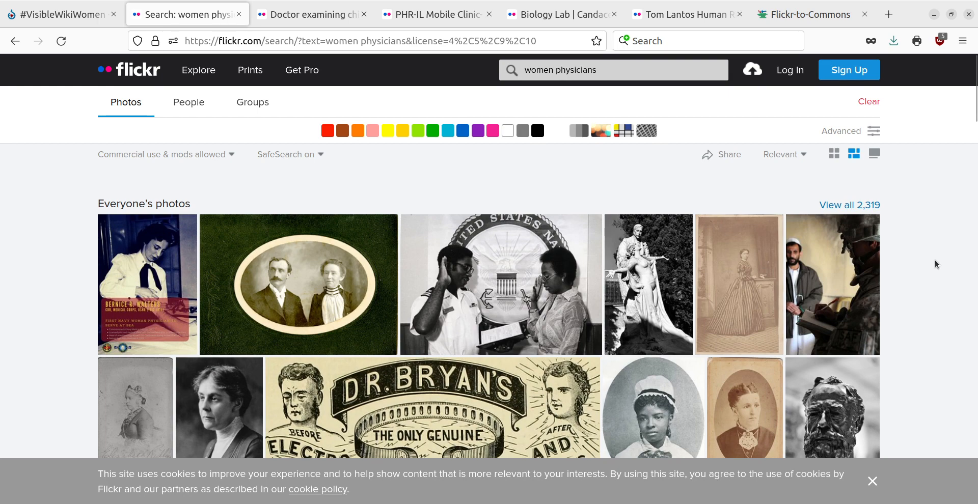
scroll(934, 260, "down", 3)
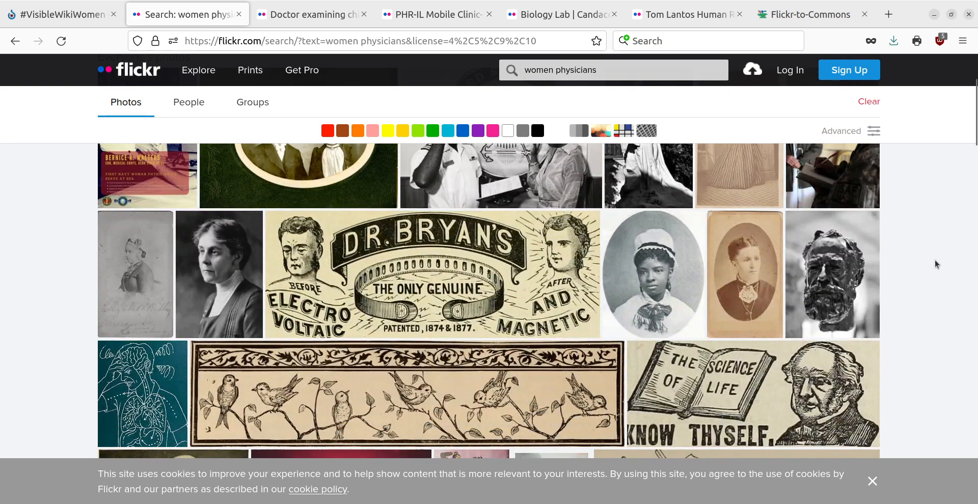
scroll(934, 260, "down", 4)
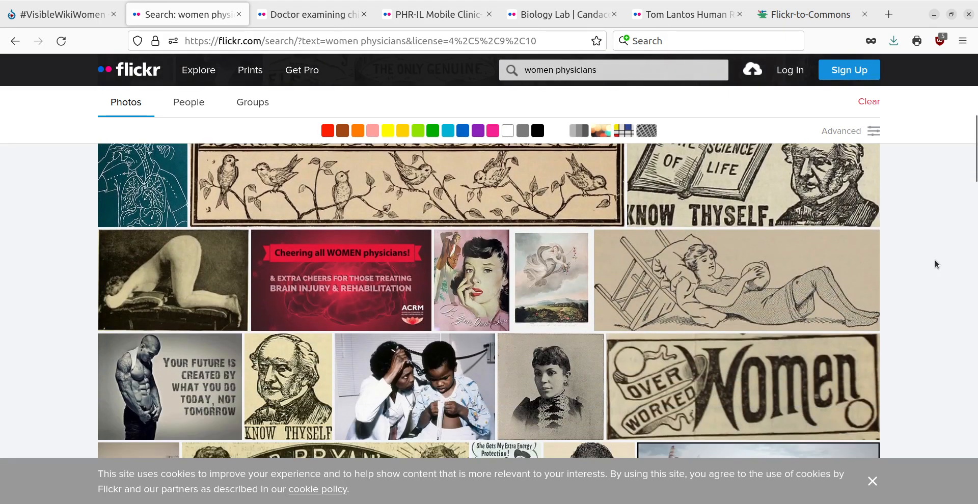
scroll(934, 260, "up", 6)
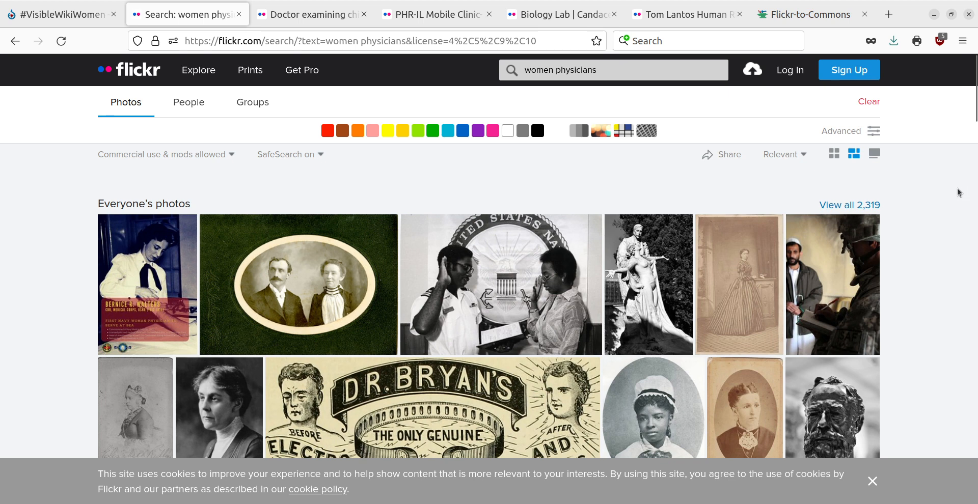
Look through the candidate Flickr photo pages that are already open and return to the search results
left_click(294, 17)
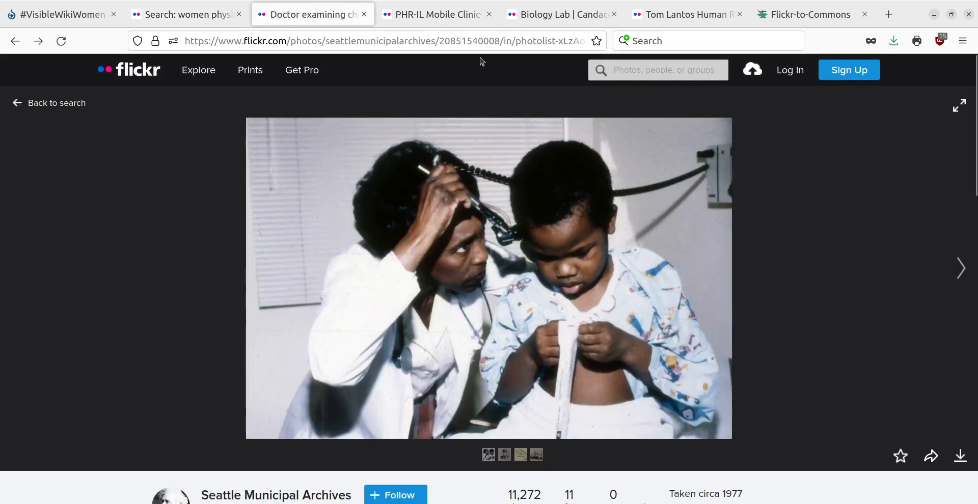
left_click(439, 19)
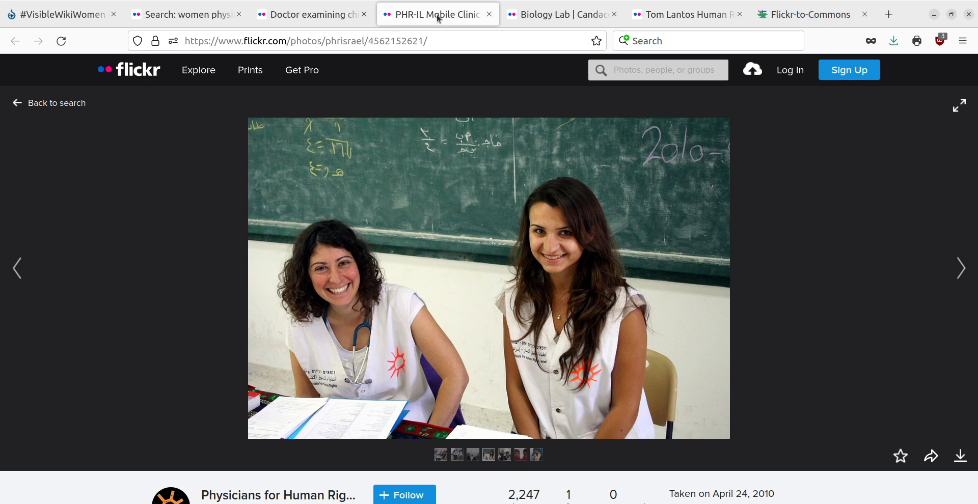
left_click(568, 19)
left_click(698, 19)
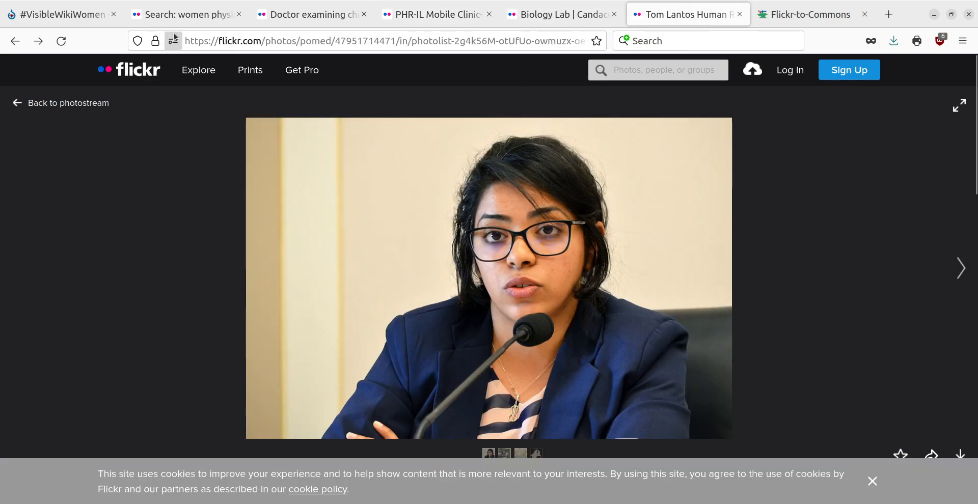
left_click(180, 19)
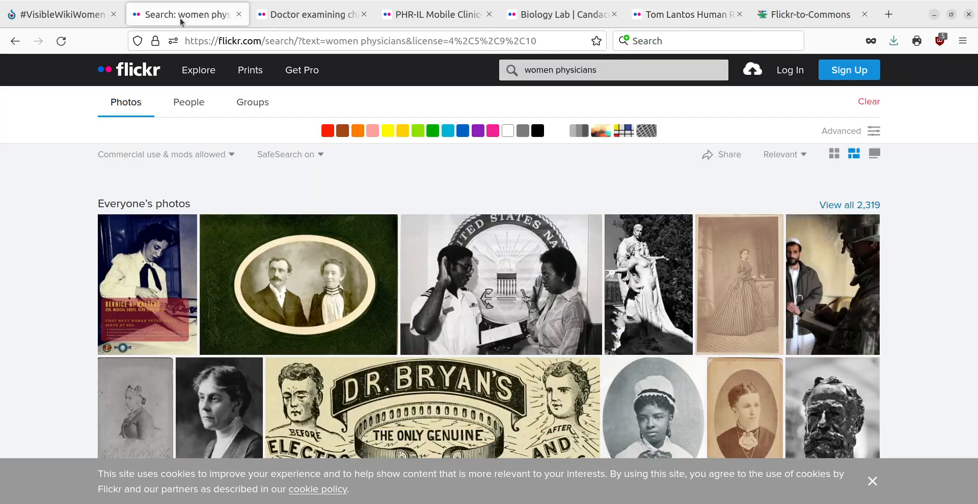
Copy the address of the Flickr photo of a doctor examining a child and start an upload from the #VisibleWikiWomen campaign page
left_click(301, 16)
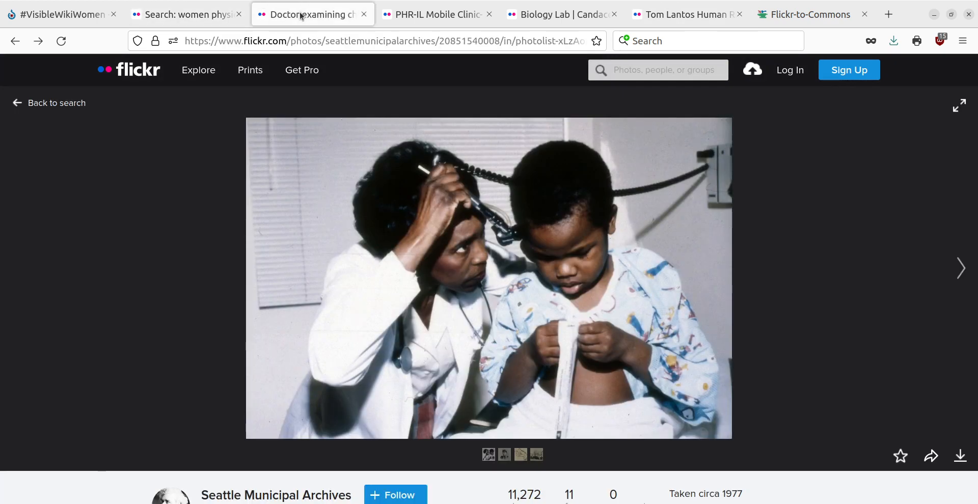
left_click(320, 40)
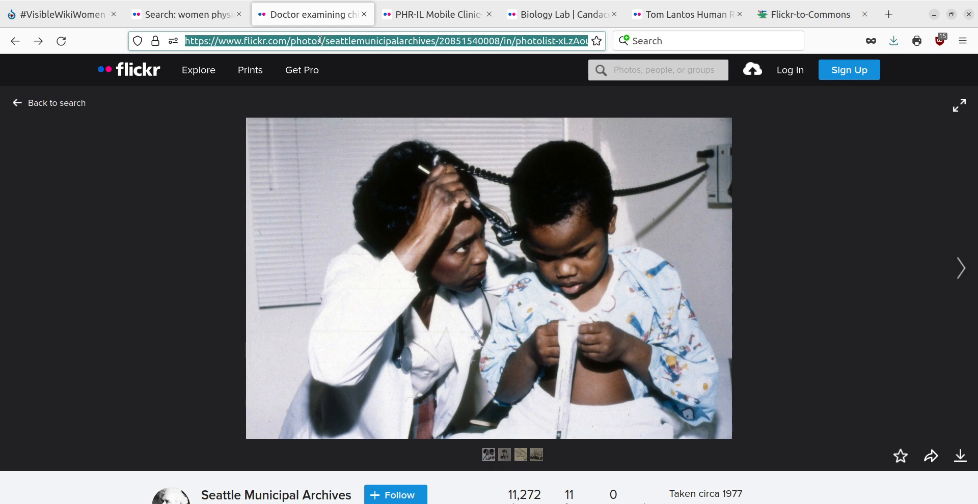
left_click(59, 14)
scroll(316, 363, "down", 3)
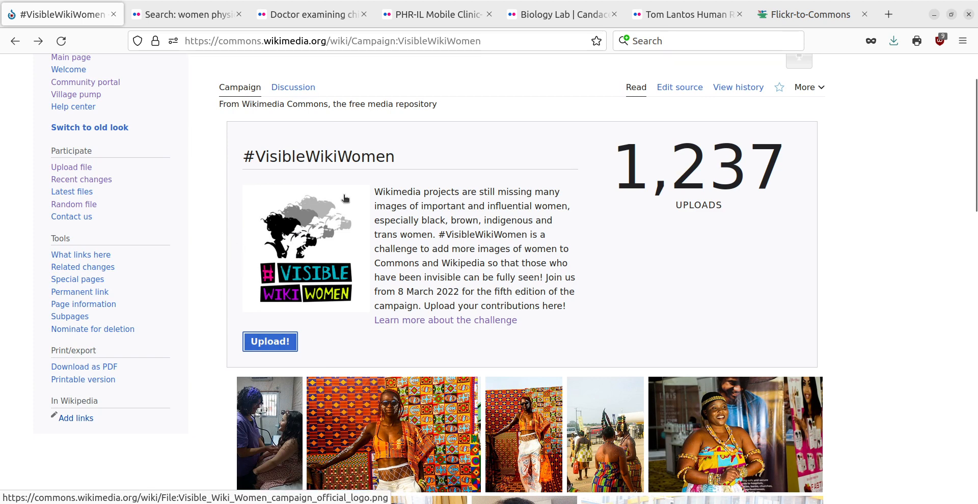
left_click(278, 346)
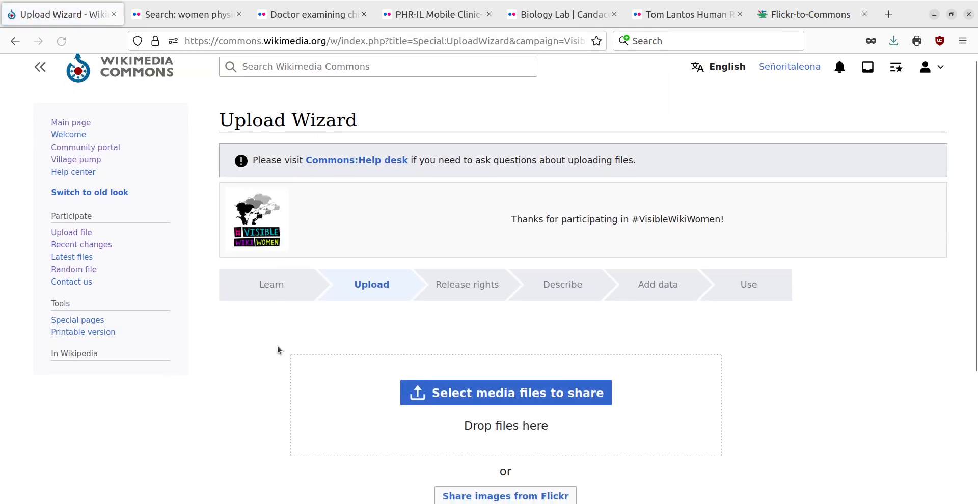
Try to import the doctor-examining-child photo from Flickr by its copied address, and remove it from the upload list
scroll(471, 310, "down", 2)
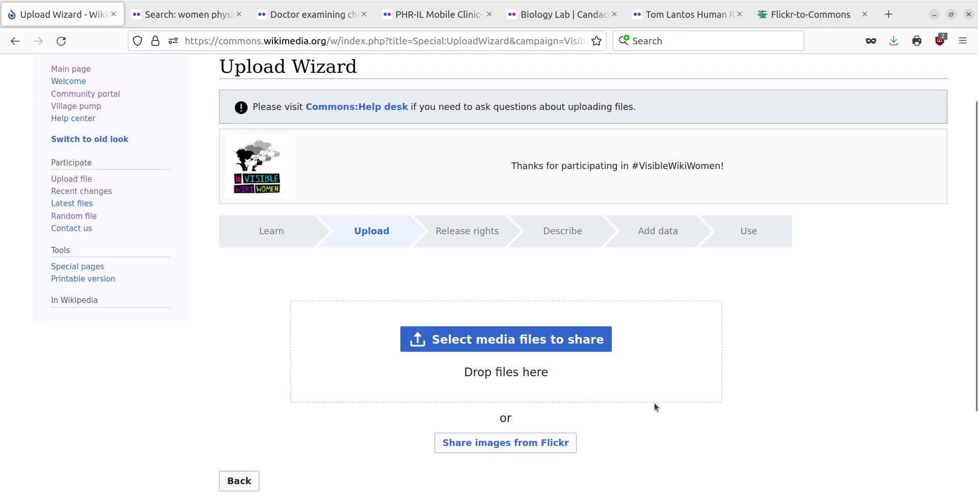
left_click(488, 446)
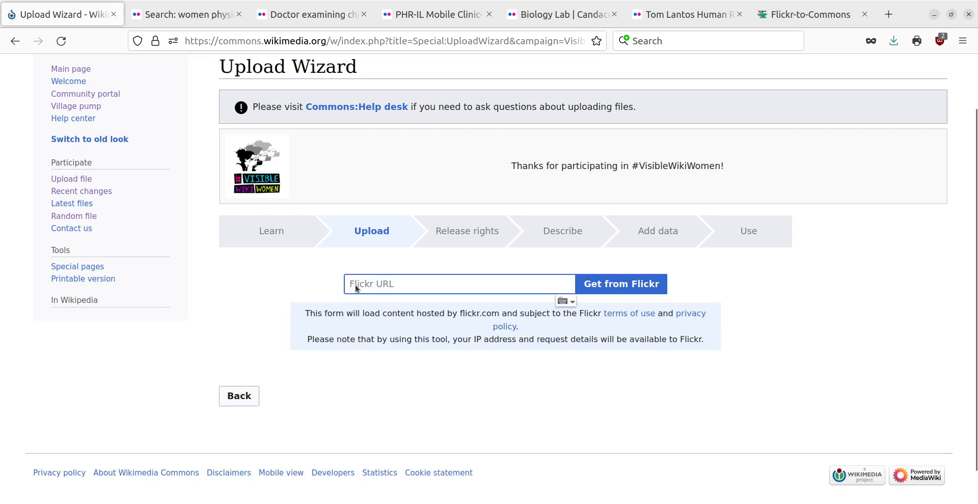
key("ctrl+v")
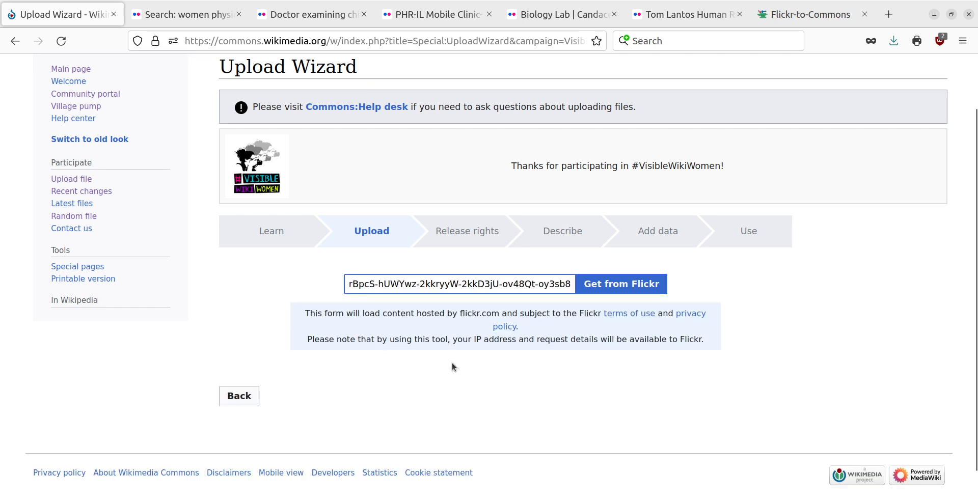
left_click(617, 289)
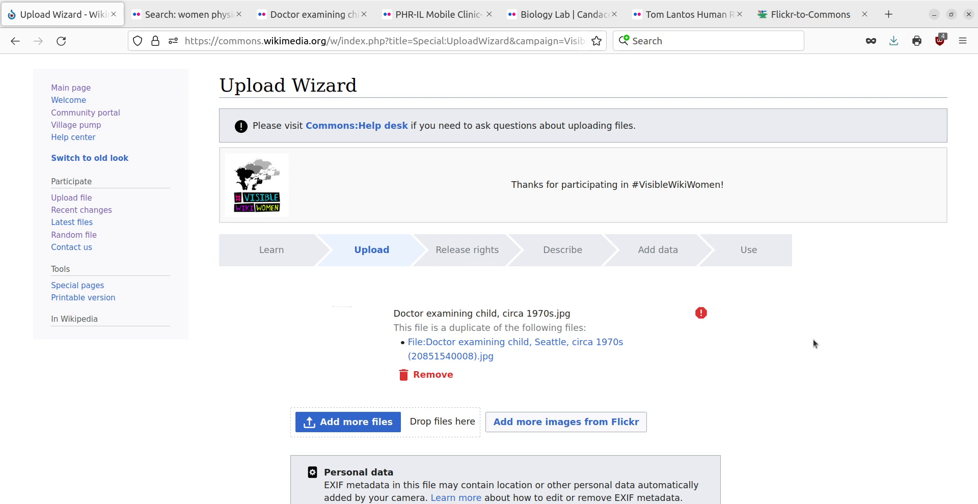
left_click(439, 375)
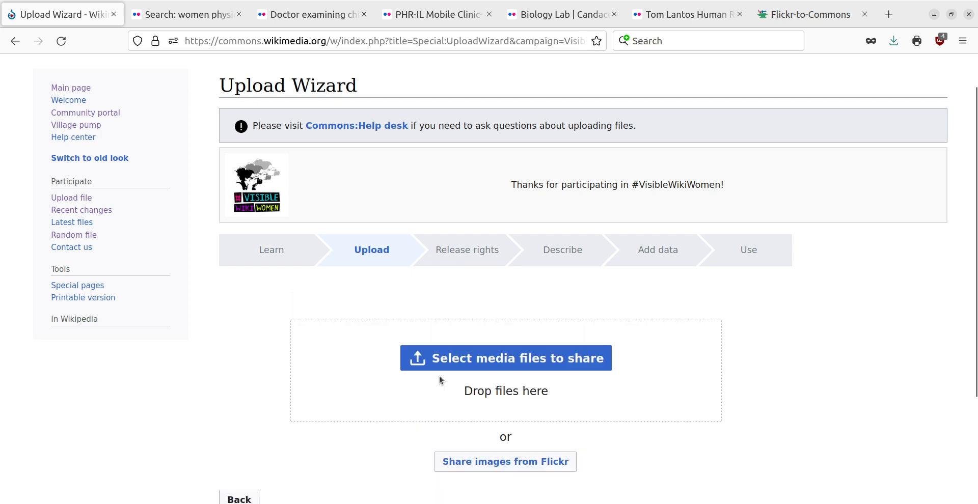
Copy the address of the PHR-IL Mobile Clinic photo on Flickr and import that image into the Upload Wizard
left_click(293, 17)
left_click(450, 23)
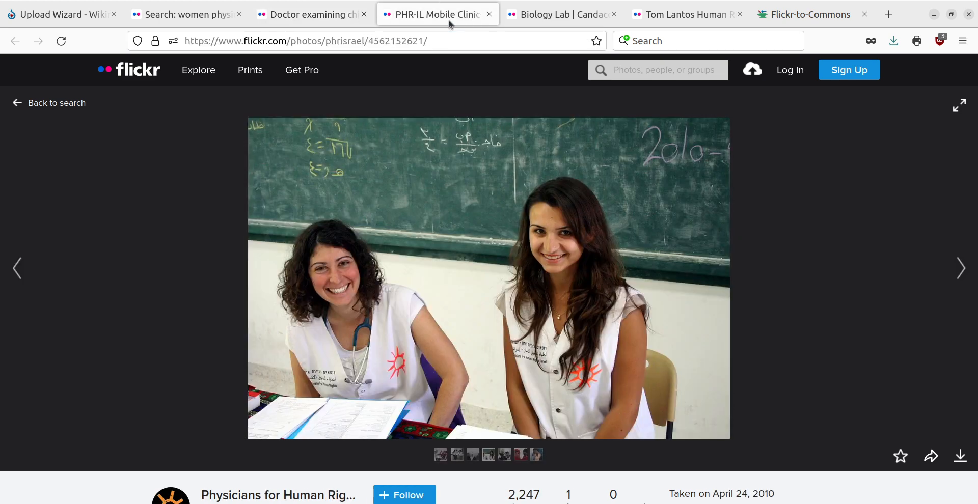
left_click(432, 41)
key("ctrl+c")
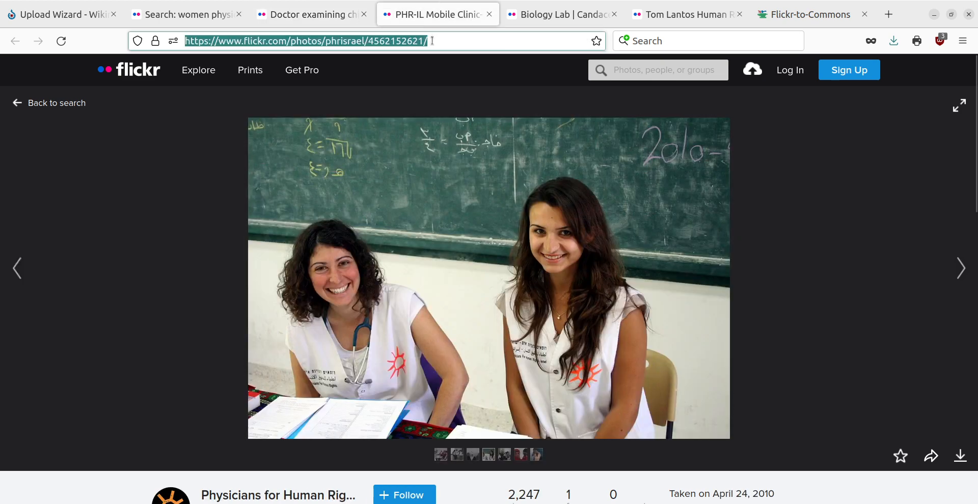
left_click(60, 18)
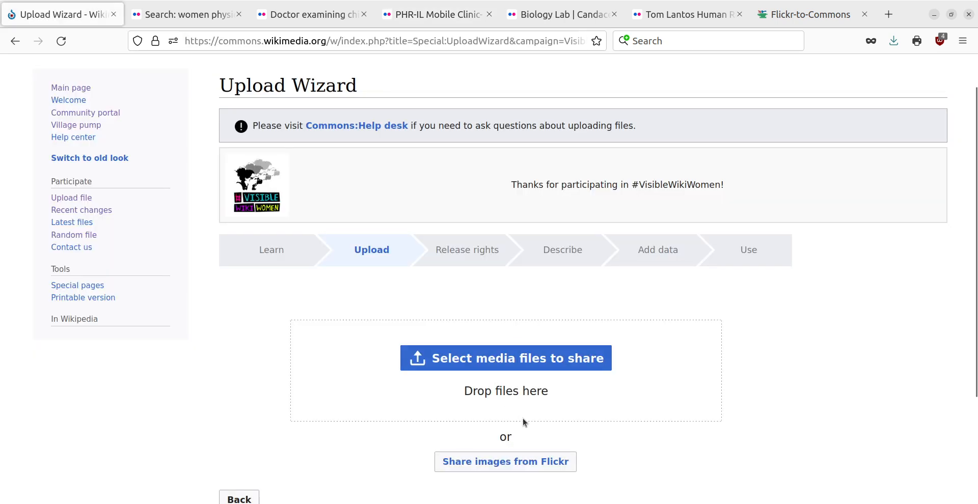
scroll(522, 419, "down", 3)
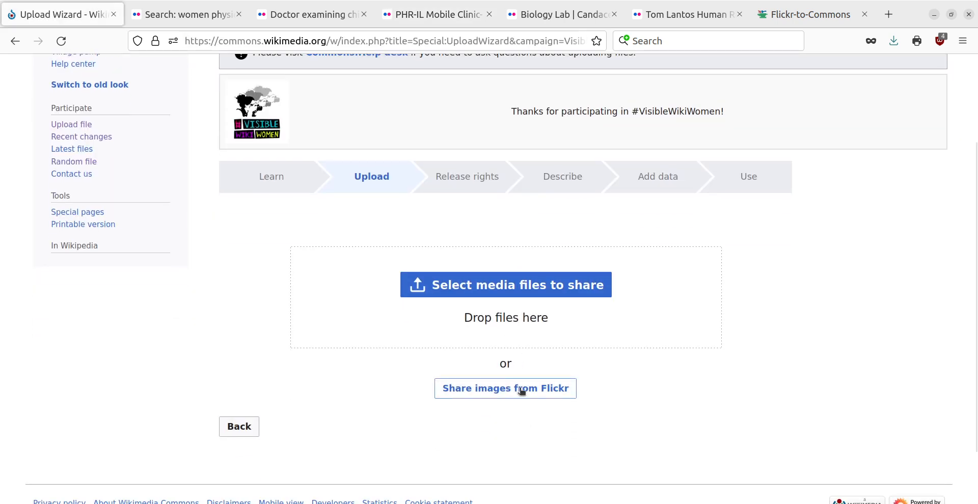
left_click(522, 389)
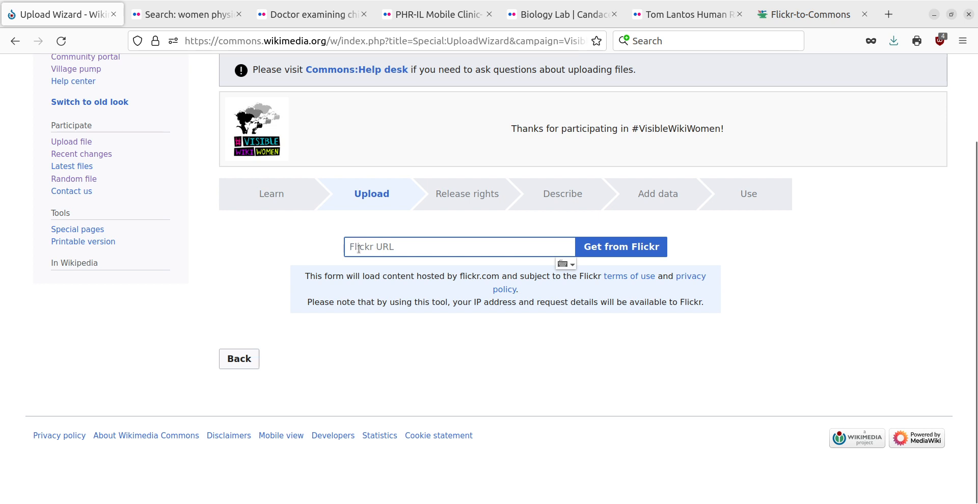
key("ctrl+v")
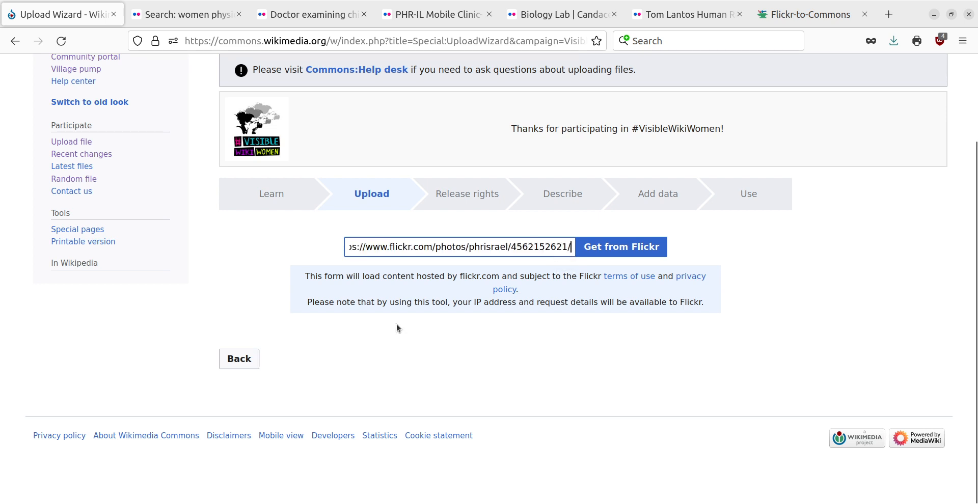
left_click(614, 247)
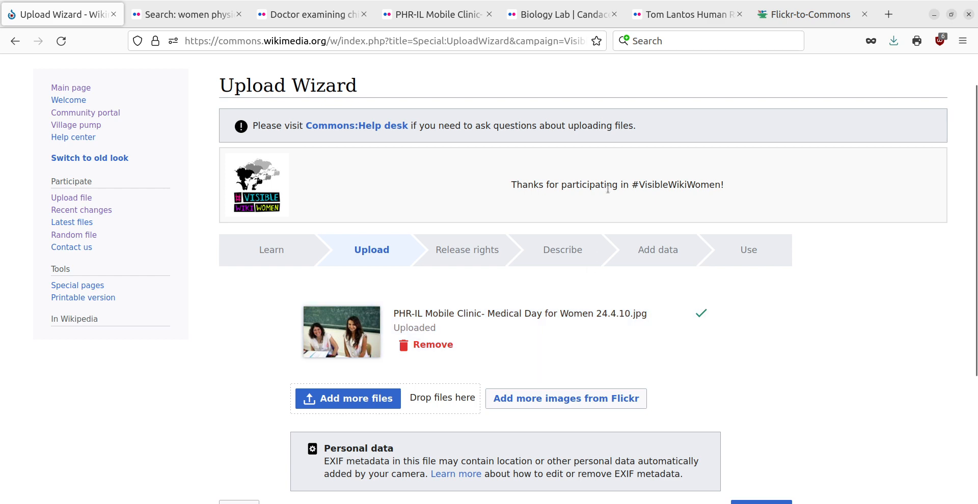
Open the license linked from the PHR-IL Mobile Clinic photo's Flickr page and read its Creative Commons permissions and terms
left_click(435, 14)
scroll(863, 383, "down", 5)
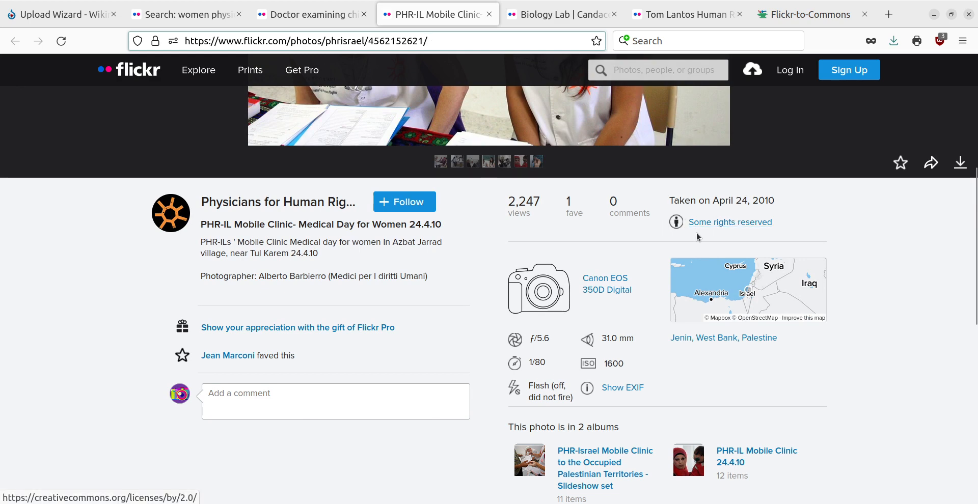
left_click(745, 222)
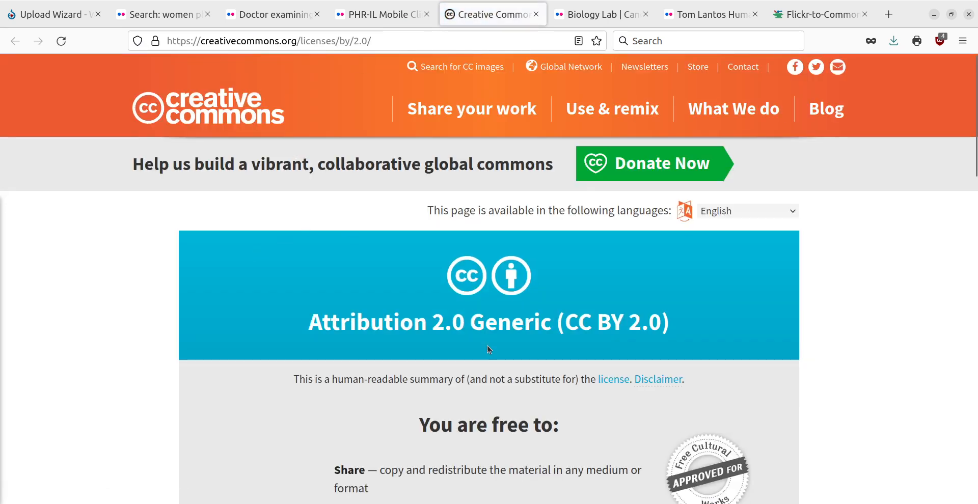
scroll(488, 346, "down", 5)
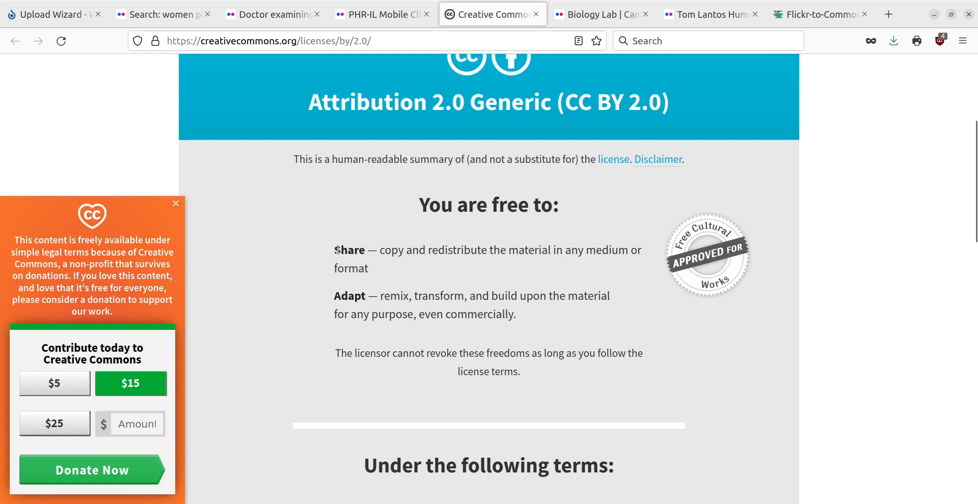
scroll(449, 394, "down", 2)
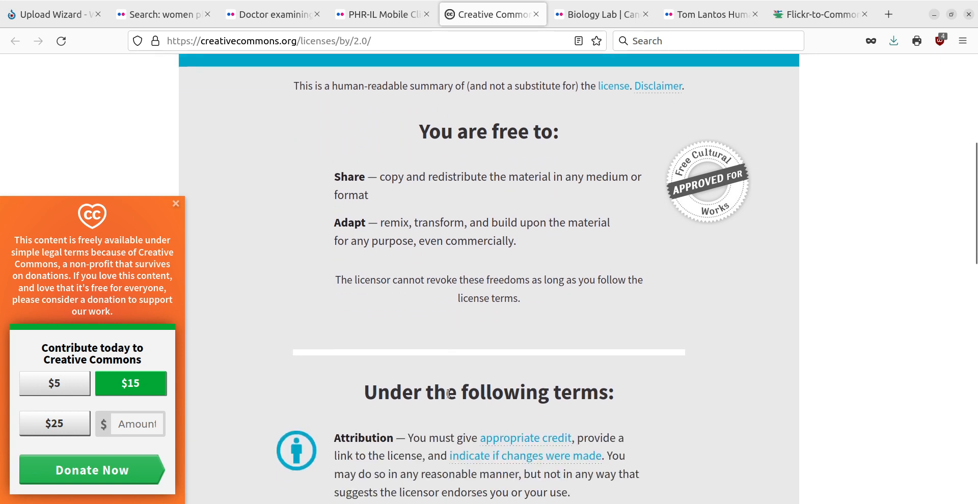
scroll(448, 394, "down", 4)
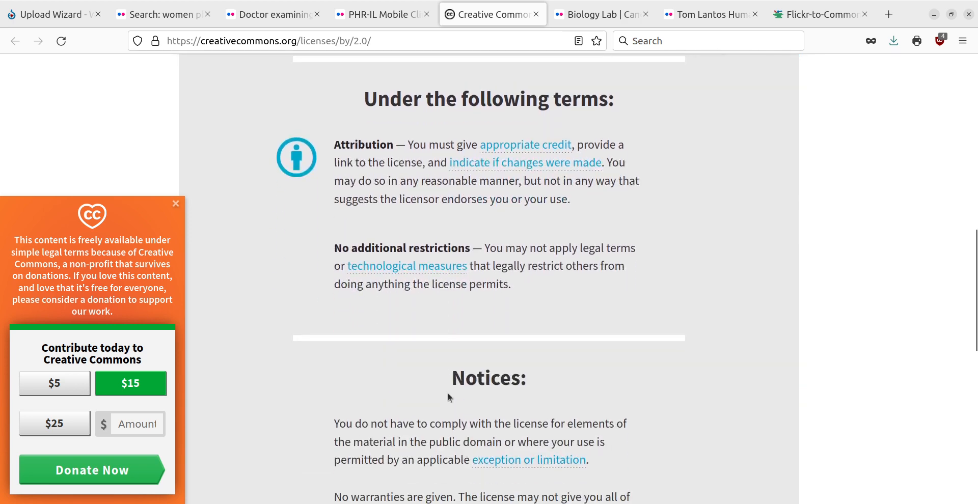
Return to the Upload Wizard and continue with the uploaded PHR-IL Mobile Clinic photo to its description form
scroll(449, 394, "up", 8)
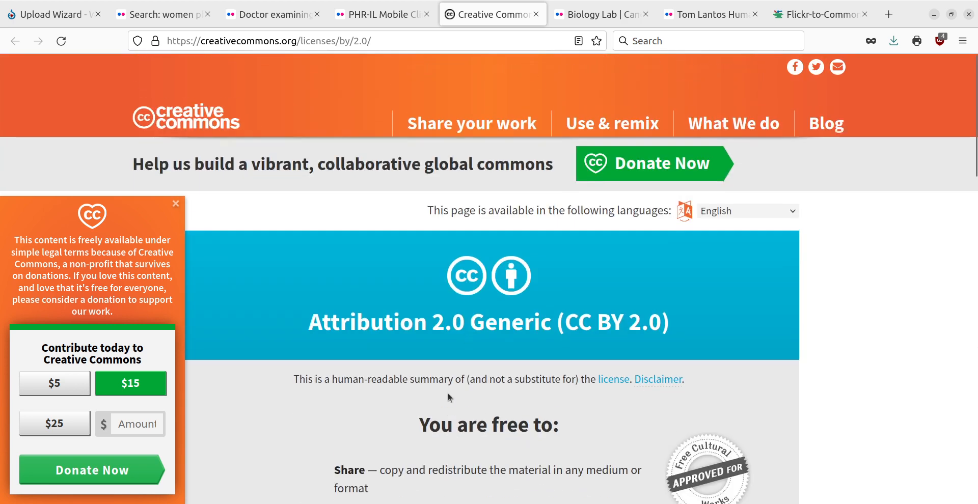
left_click(57, 20)
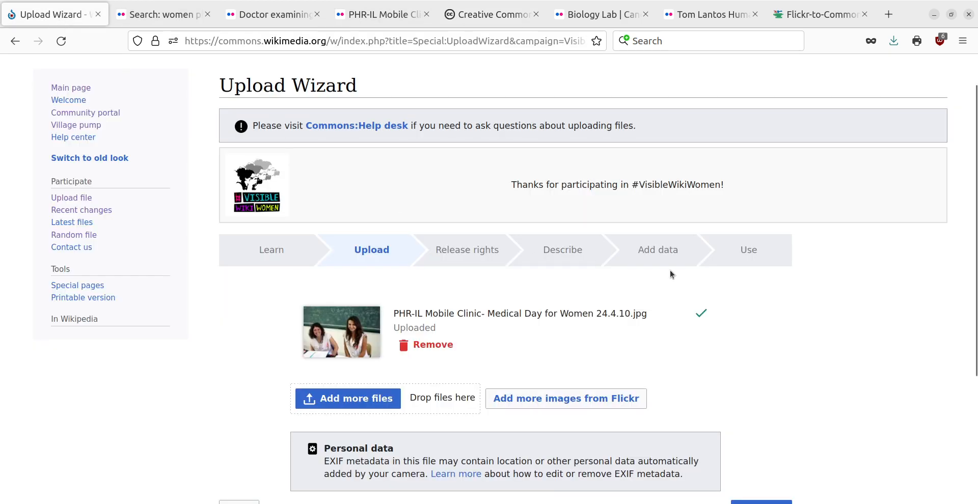
scroll(831, 348, "up", 1)
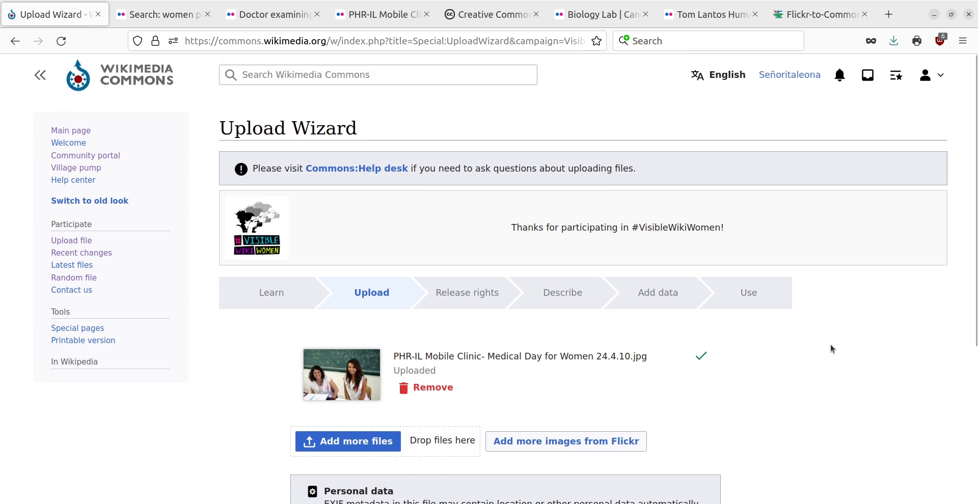
scroll(831, 348, "down", 2)
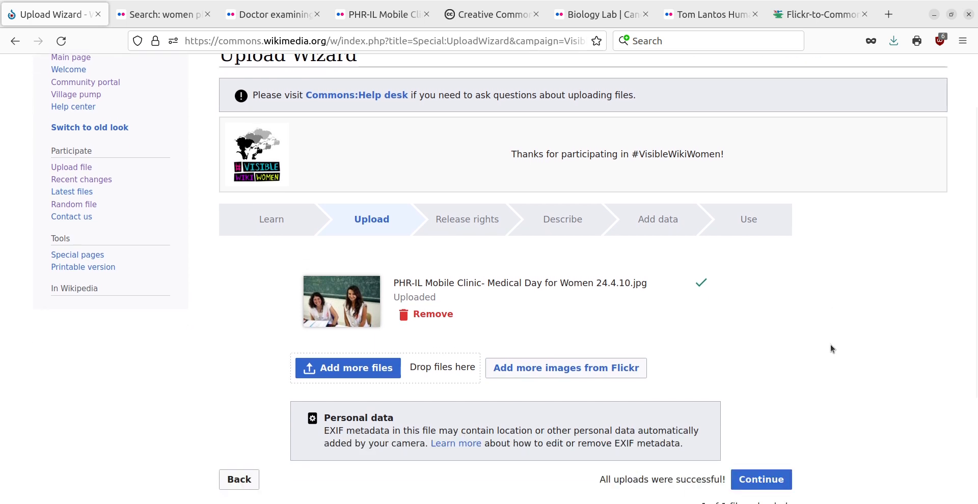
scroll(831, 349, "down", 2)
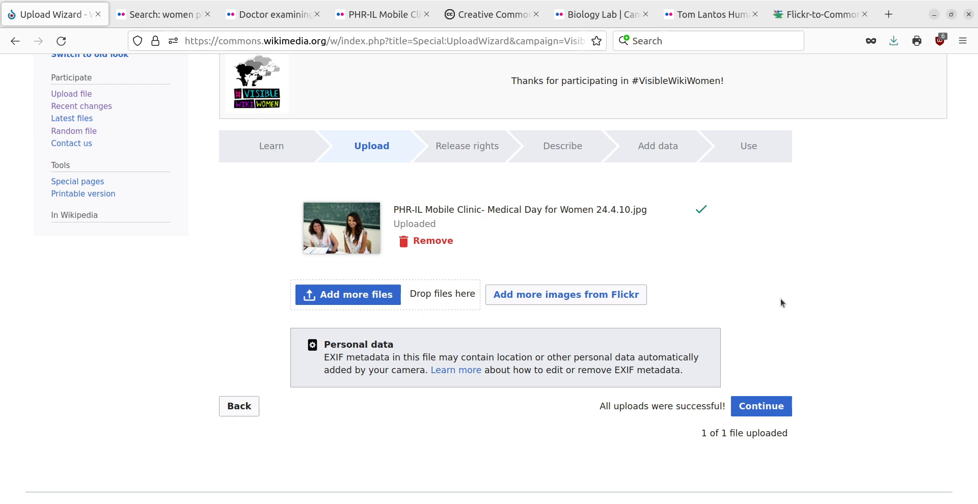
scroll(781, 300, "up", 3)
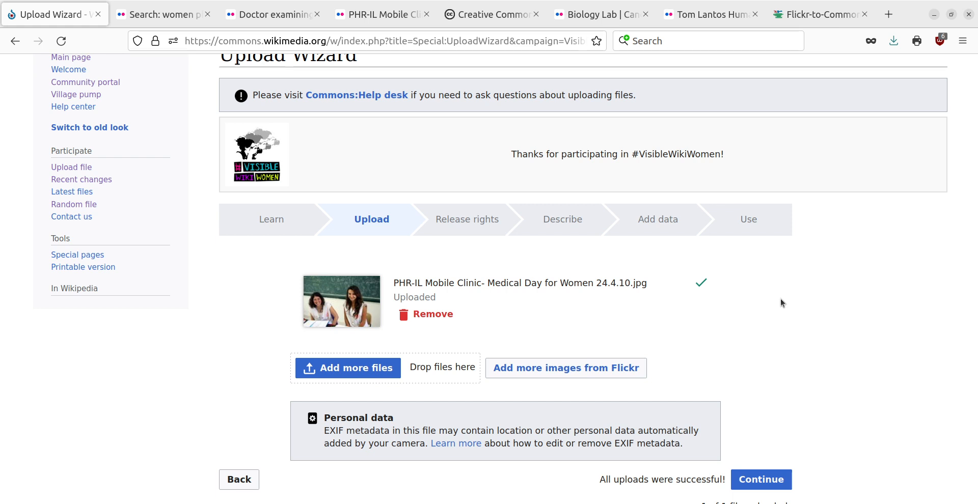
scroll(781, 299, "down", 3)
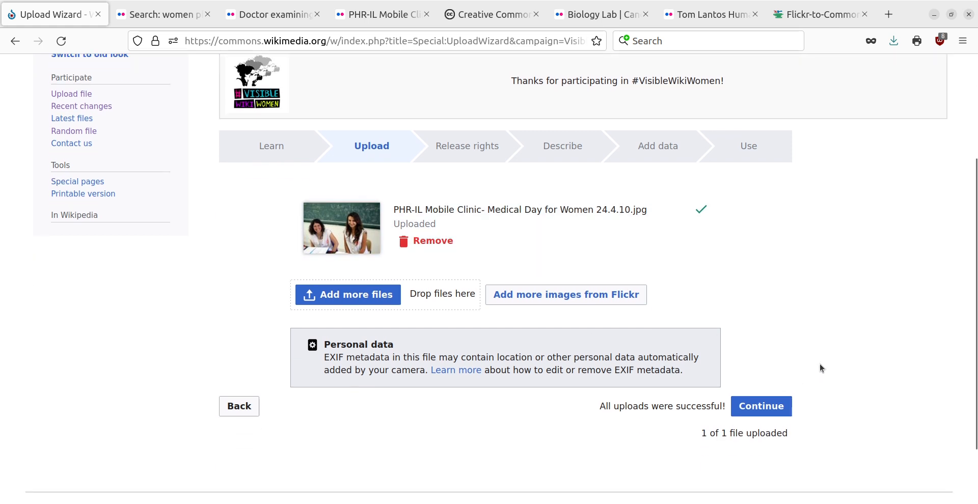
left_click(766, 411)
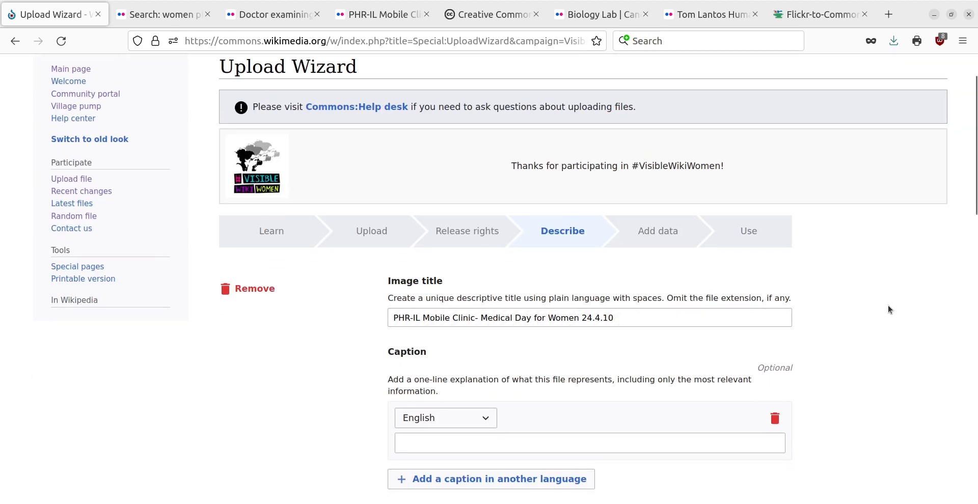
Review the photo's prefilled title, caption, description, release rights, date, categories and location fields
scroll(892, 322, "down", 3)
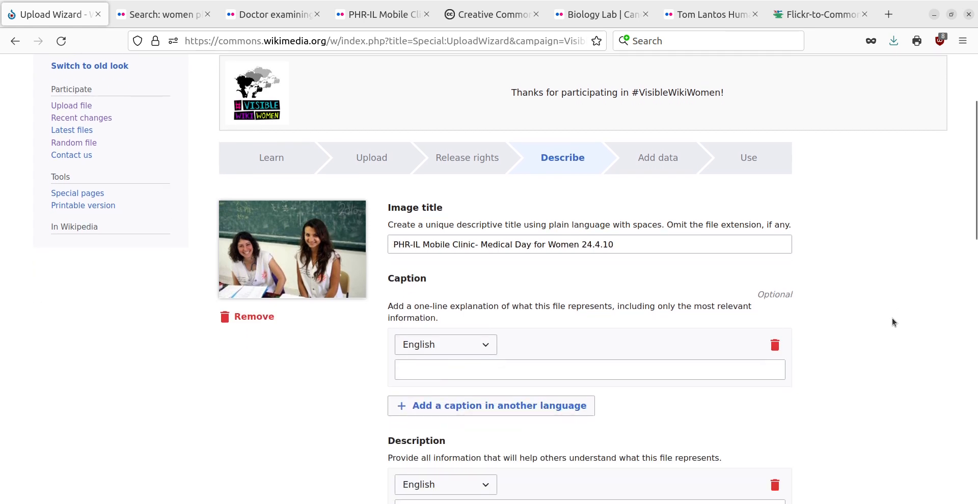
scroll(892, 322, "down", 3)
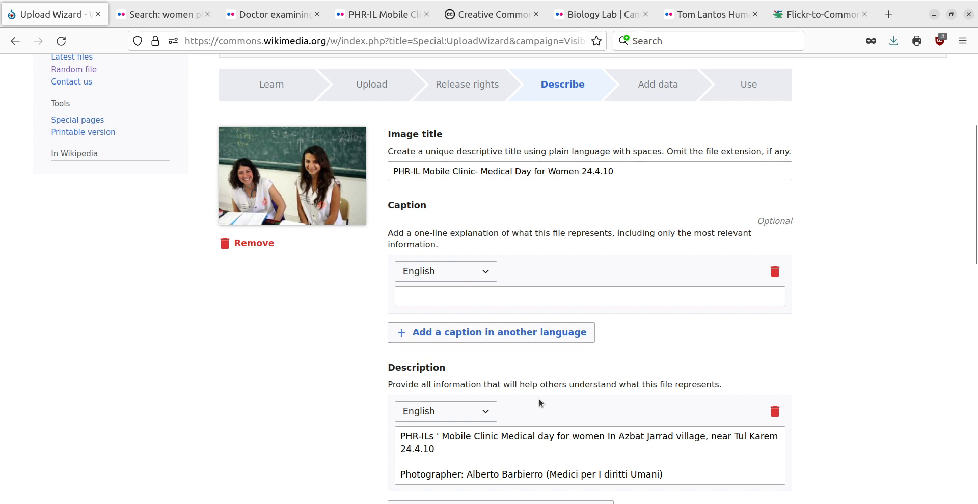
scroll(539, 399, "down", 3)
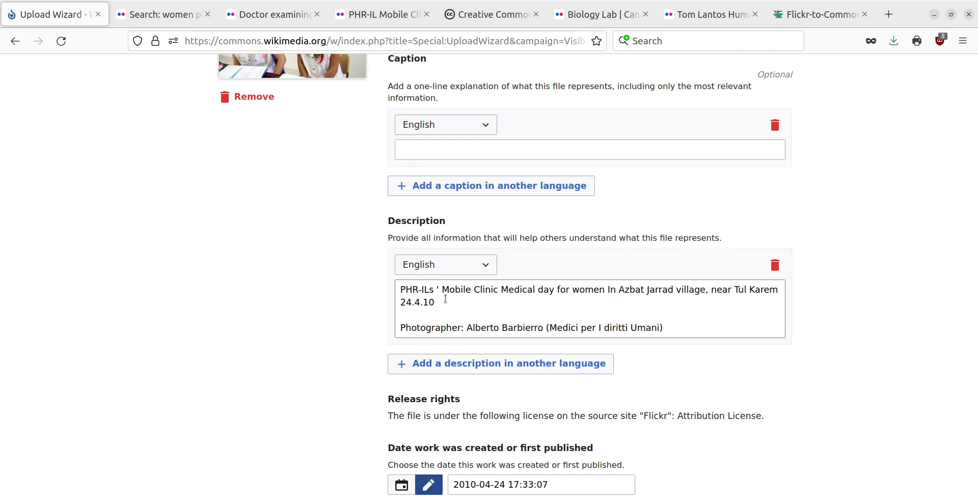
scroll(591, 349, "down", 3)
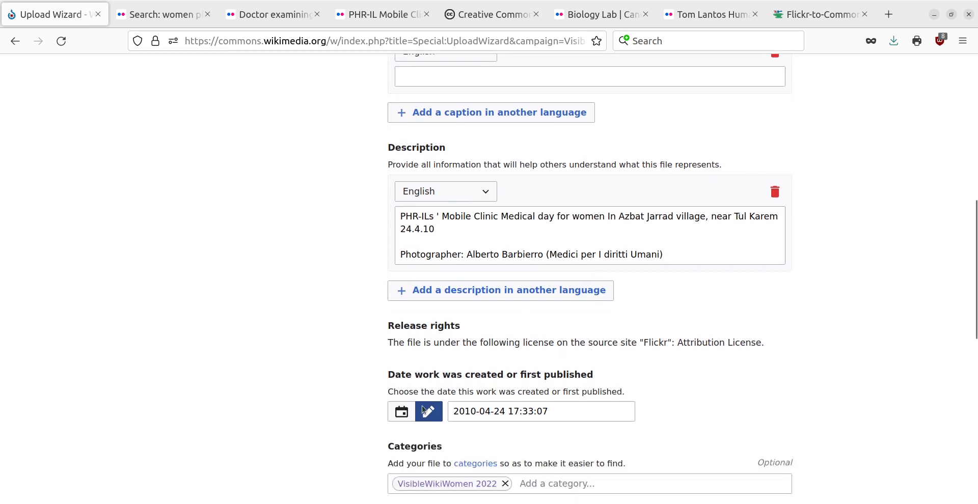
scroll(659, 386, "down", 3)
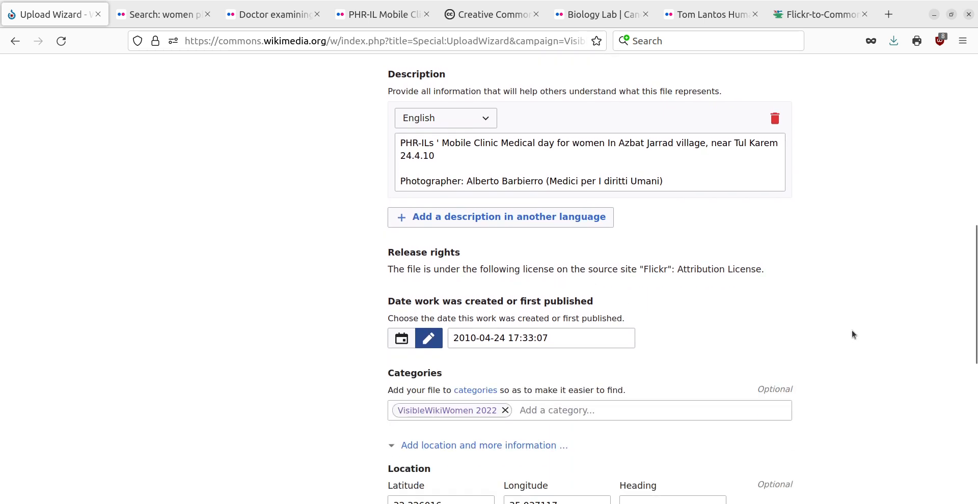
scroll(795, 346, "down", 3)
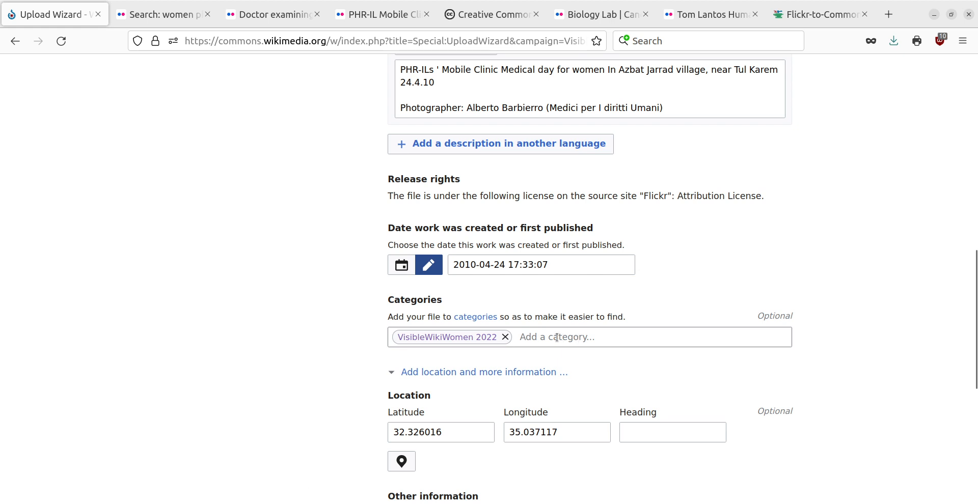
scroll(893, 311, "up", 7)
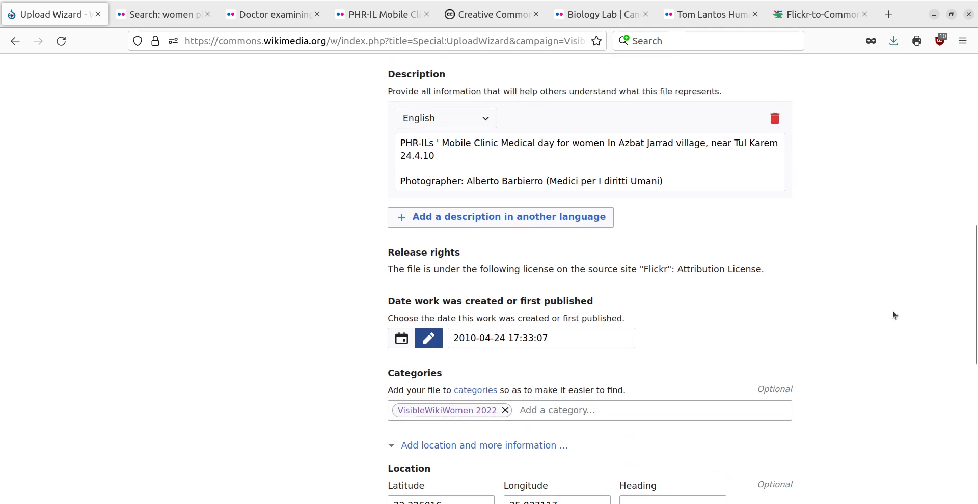
scroll(894, 313, "up", 1)
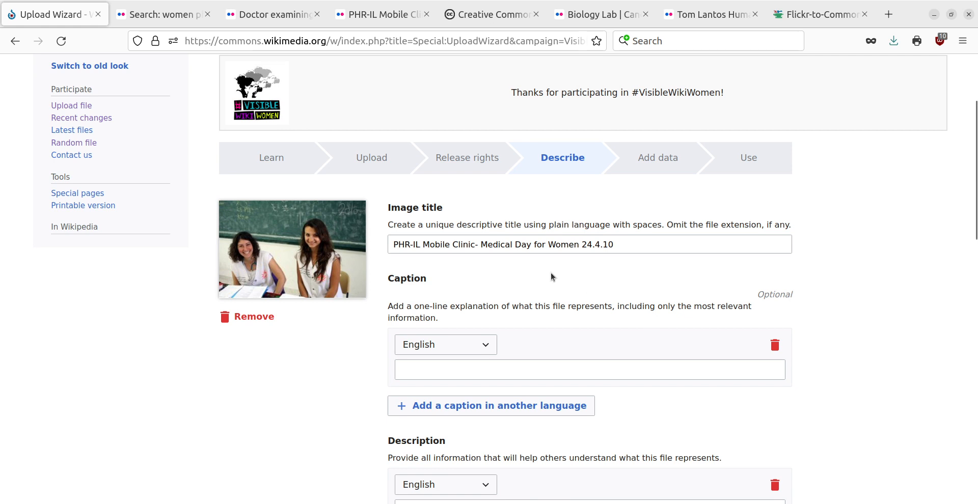
Remove the date from the end of the image title so it reads "PHR-IL Mobile Clinic- Medical Day for Women"
left_click(622, 245)
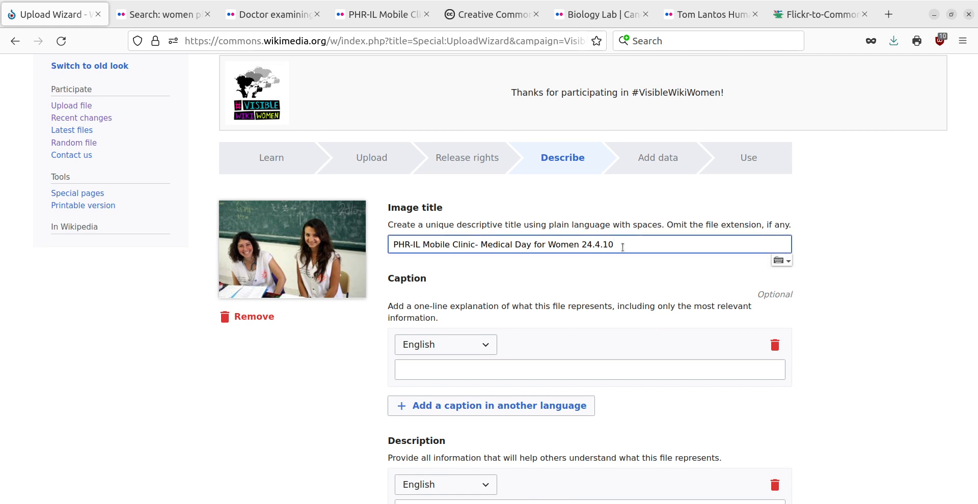
key("BackSpace")
key("BackSpace")
key("BackSpace")
key("BackSpace")
key("BackSpace")
key("BackSpace")
key("BackSpace")
Copy the description's first line, from "PHR-ILs" through "near Tul Karem", into the English caption
scroll(621, 250, "down", 3)
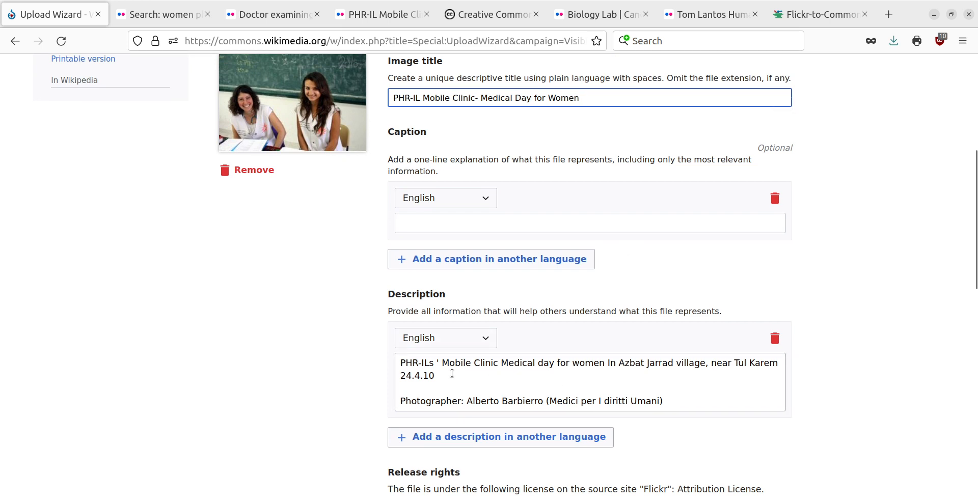
scroll(538, 379, "down", 1)
scroll(537, 380, "down", 1)
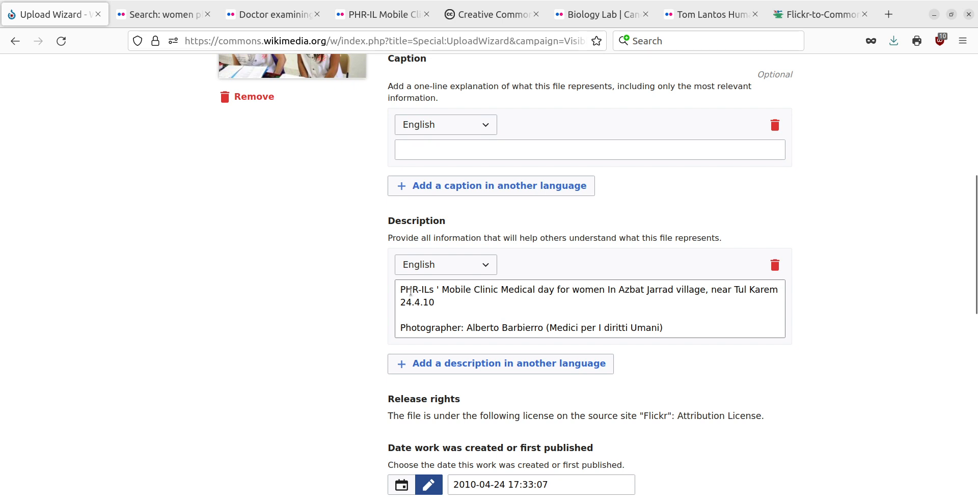
left_click_drag(399, 290, 779, 290)
key("ctrl+c")
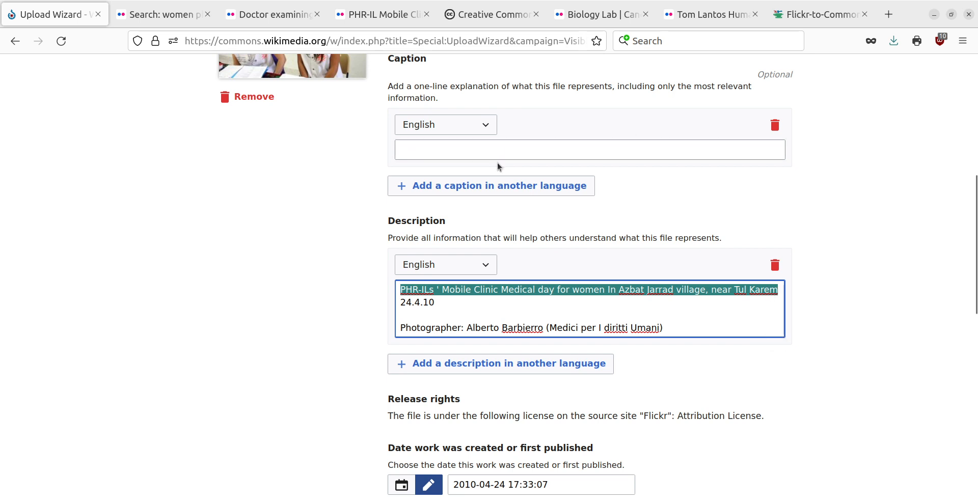
left_click(431, 151)
key("ctrl+v")
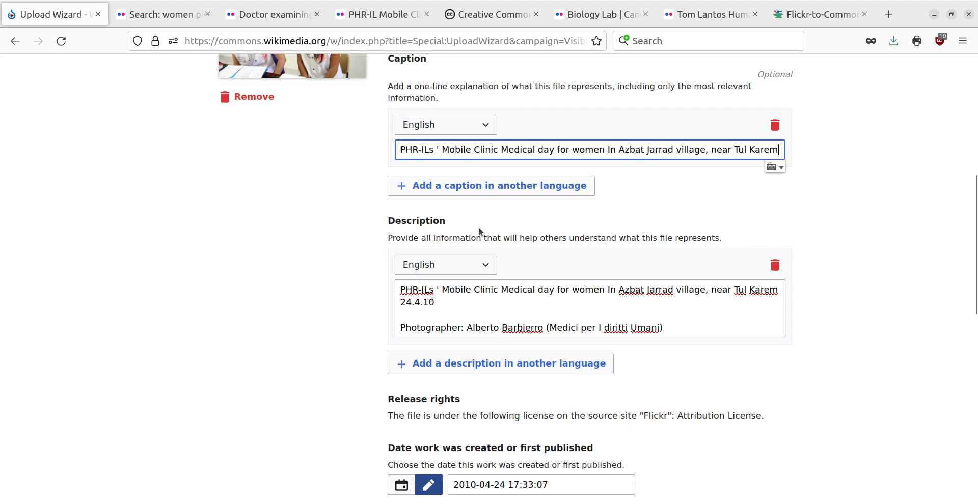
Check the completed description form down to the location and other information, and publish the file
scroll(623, 206, "up", 2)
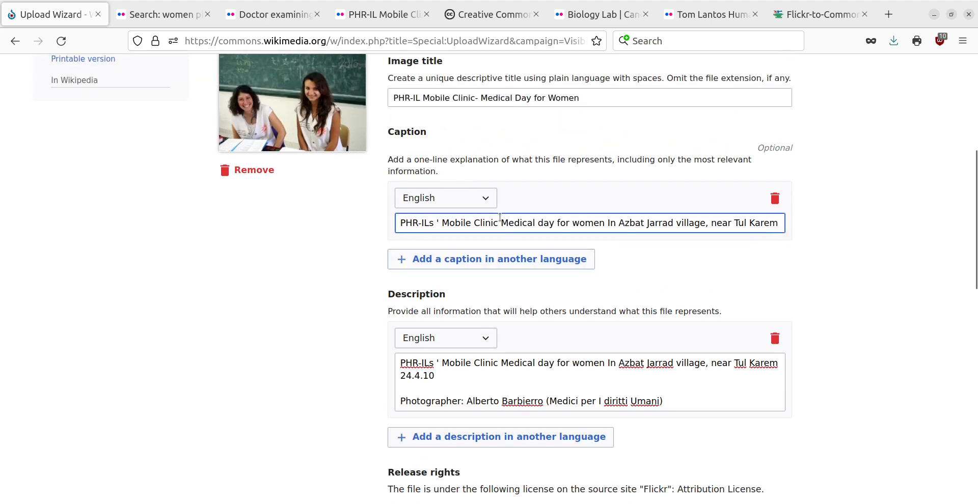
scroll(597, 303, "up", 3)
scroll(555, 308, "down", 9)
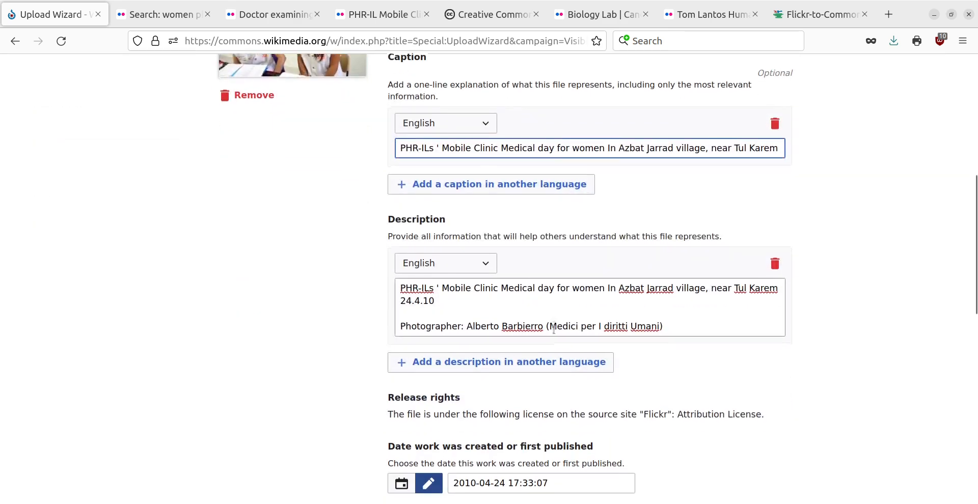
scroll(556, 338, "down", 2)
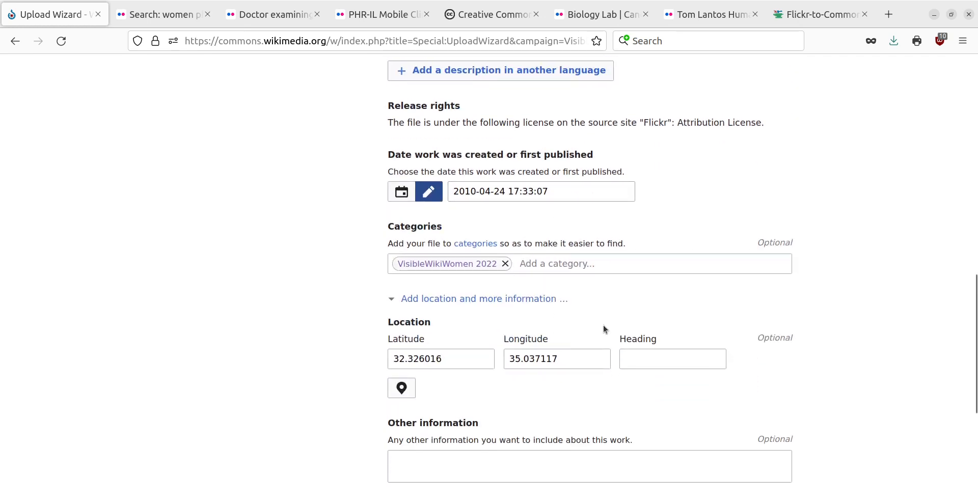
scroll(878, 391, "down", 3)
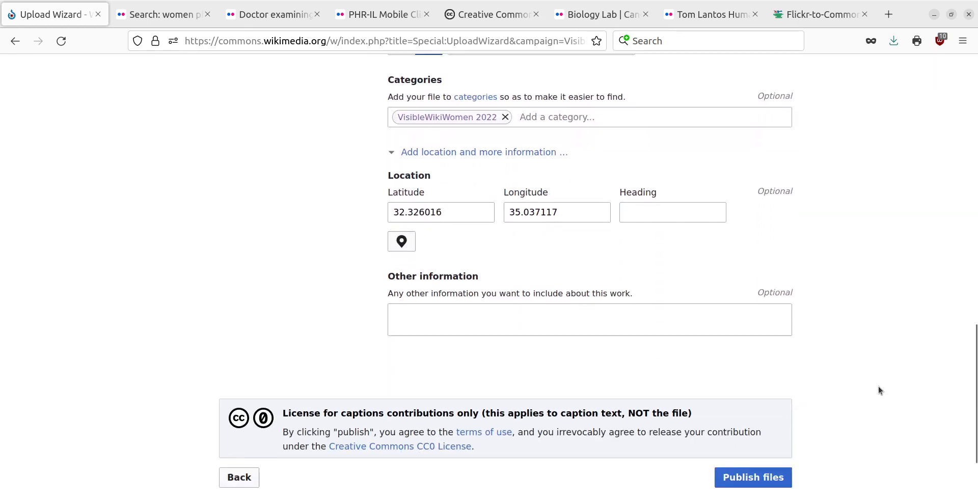
scroll(878, 392, "down", 2)
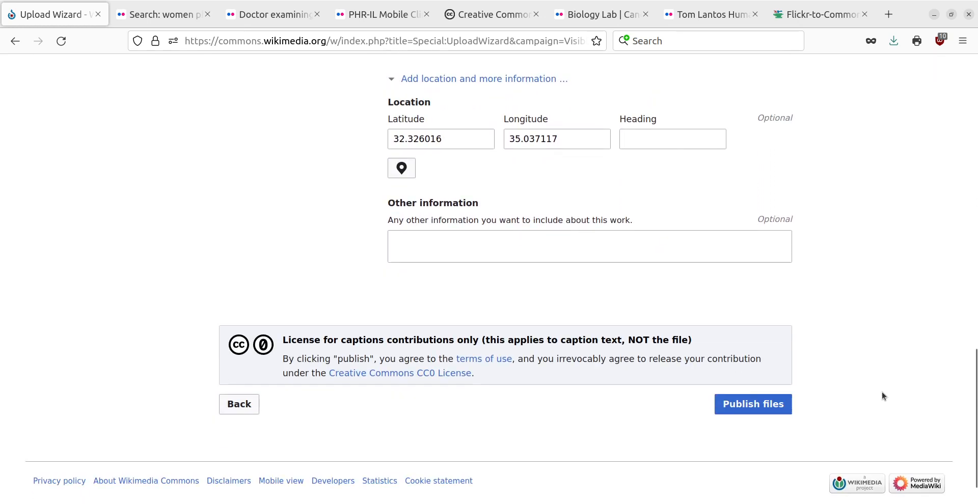
left_click(760, 410)
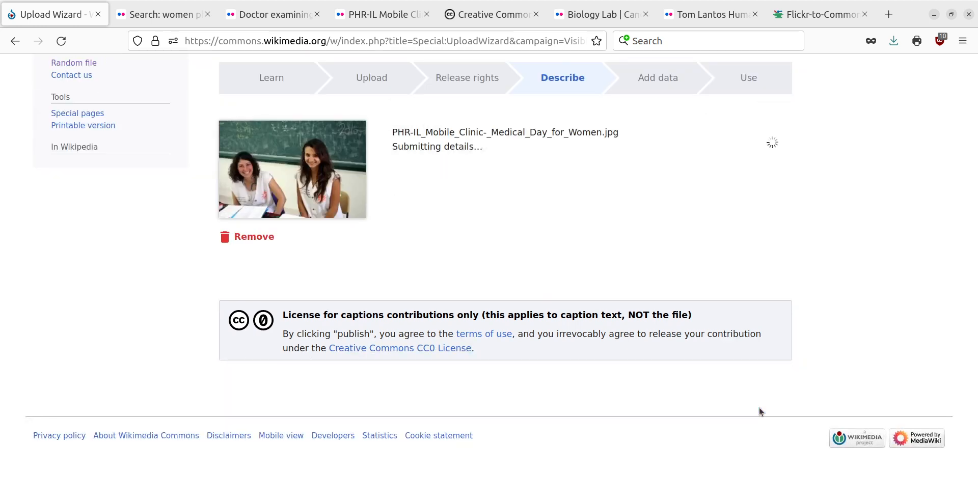
Add the Wikidata item "clinic", the health care facility, to the items portrayed in the published photo
scroll(761, 407, "down", 2)
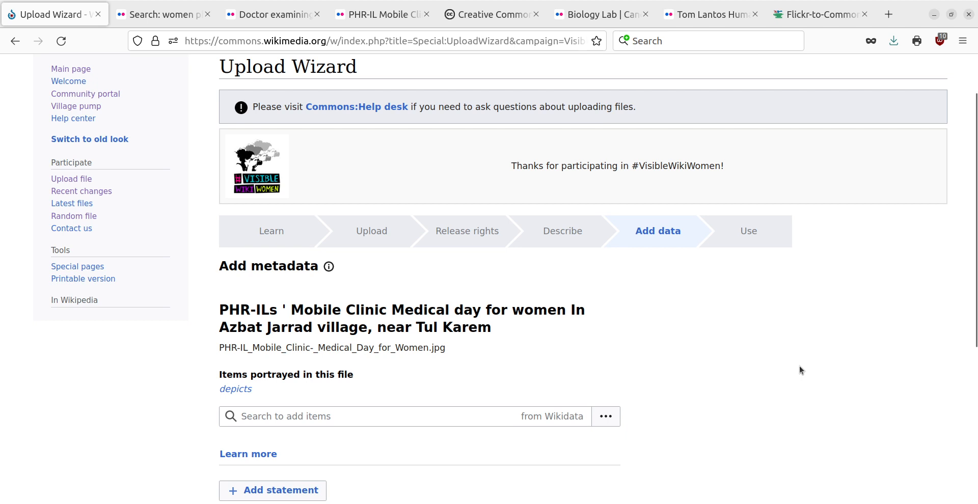
scroll(799, 366, "down", 5)
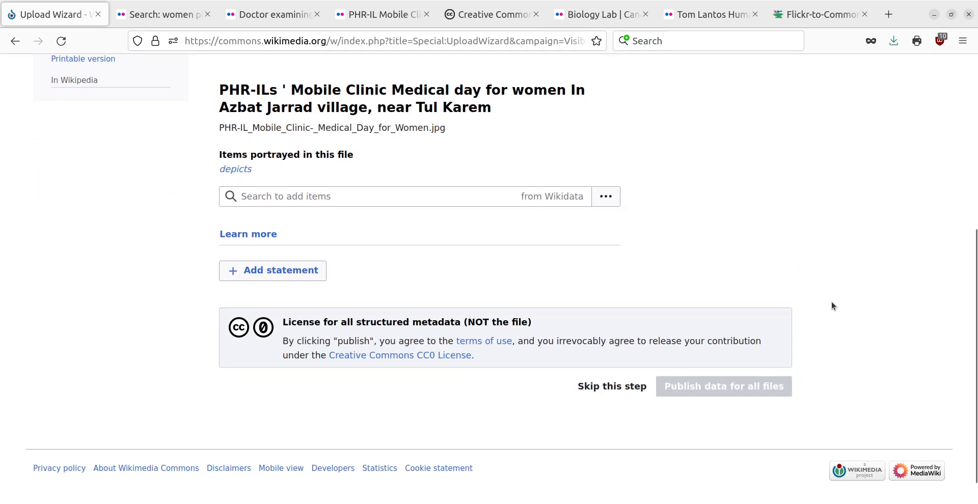
scroll(832, 302, "up", 3)
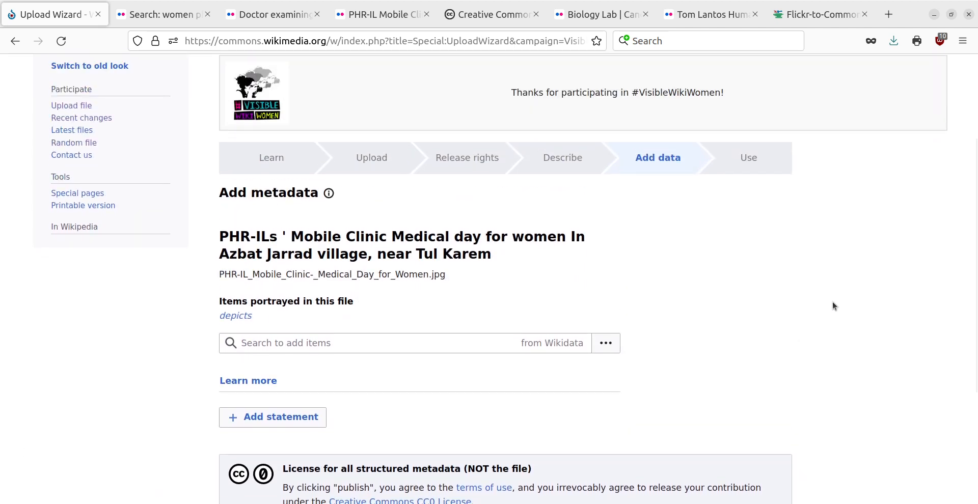
left_click(323, 342)
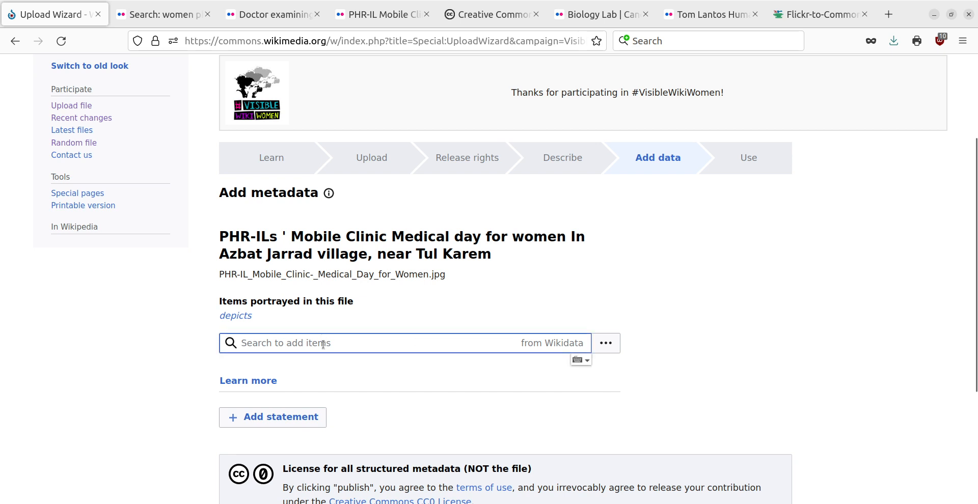
type("cli")
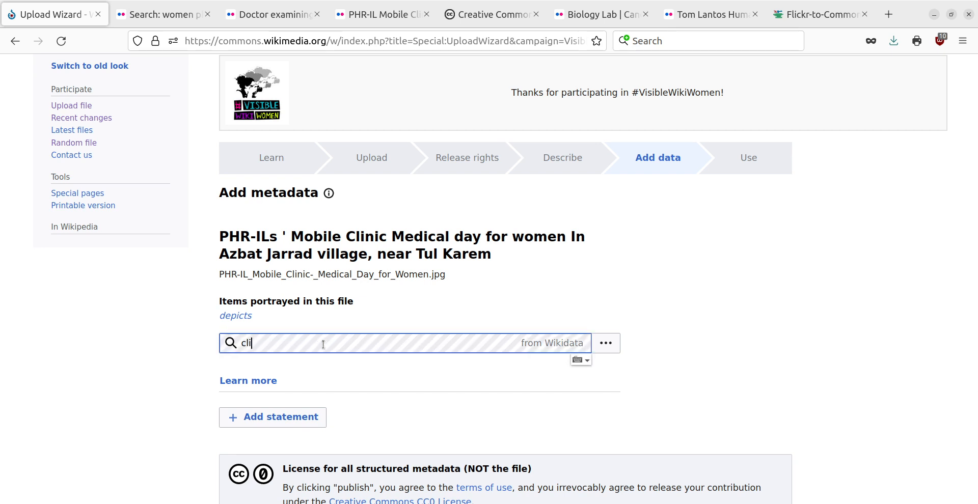
type("nic")
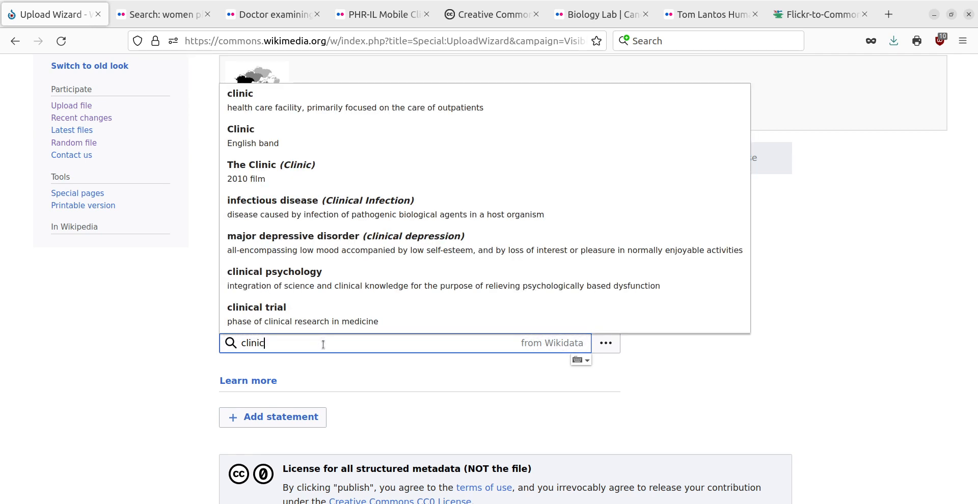
left_click(321, 104)
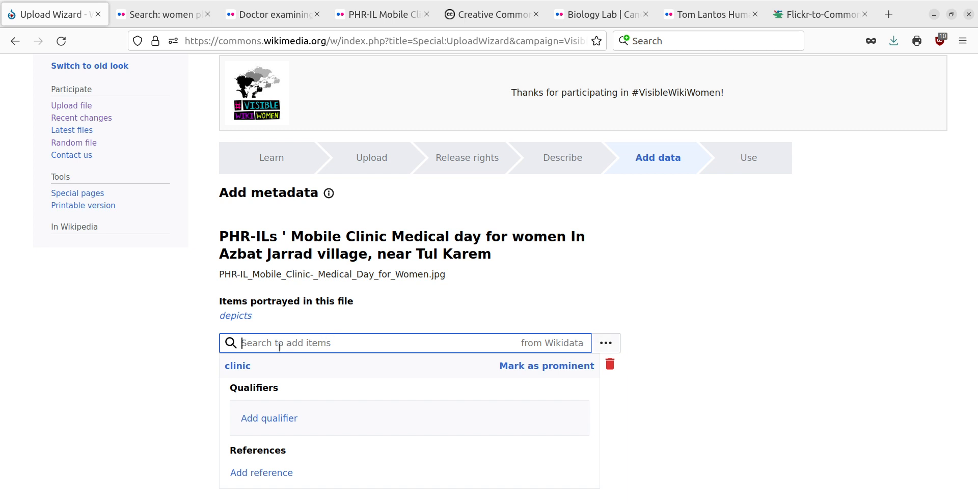
Add the Wikidata item "woman physician" to the items portrayed in the photo and publish the metadata for all files
type("wome")
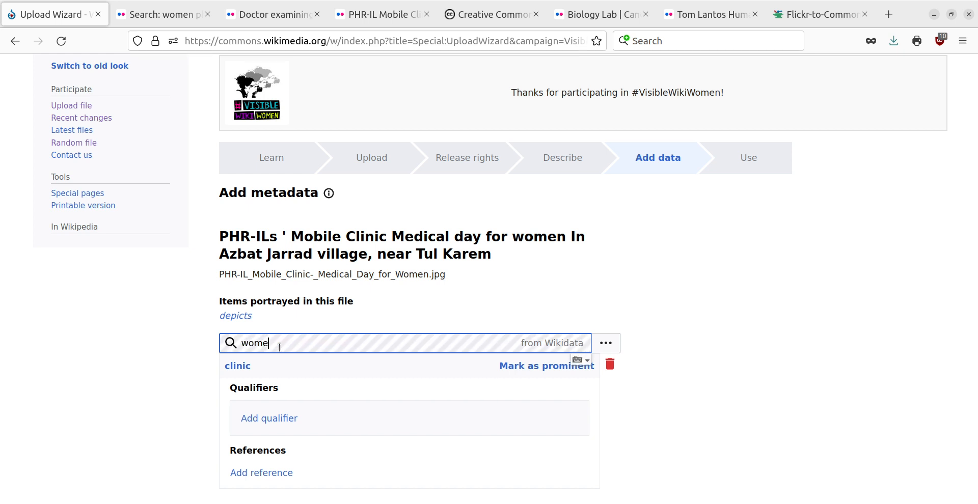
type("n physici")
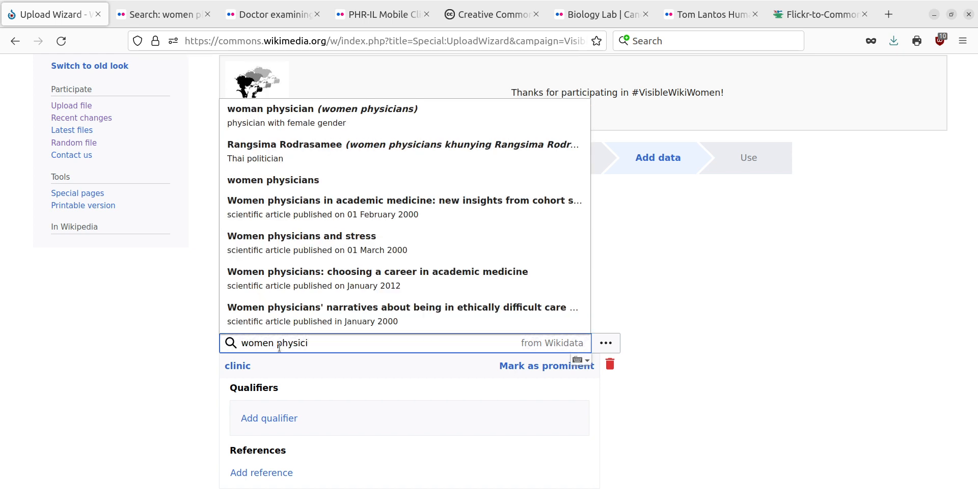
left_click(377, 121)
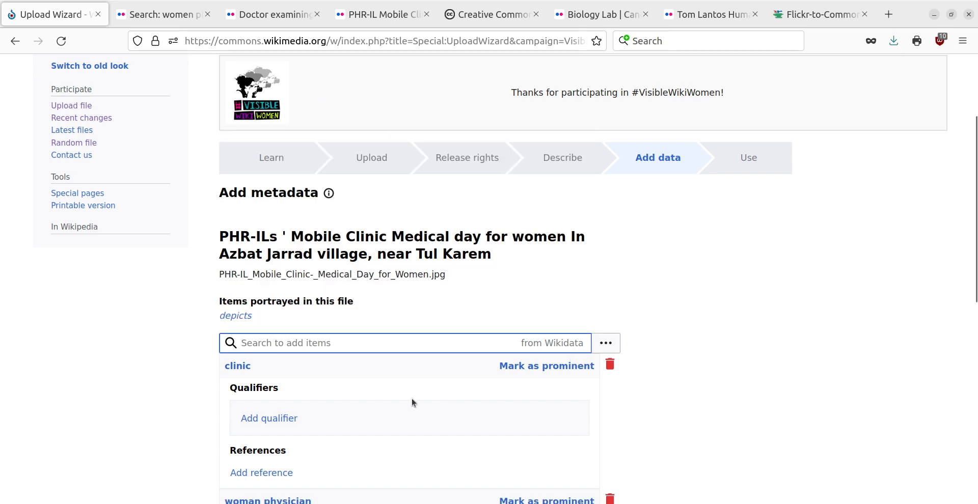
scroll(412, 405, "down", 3)
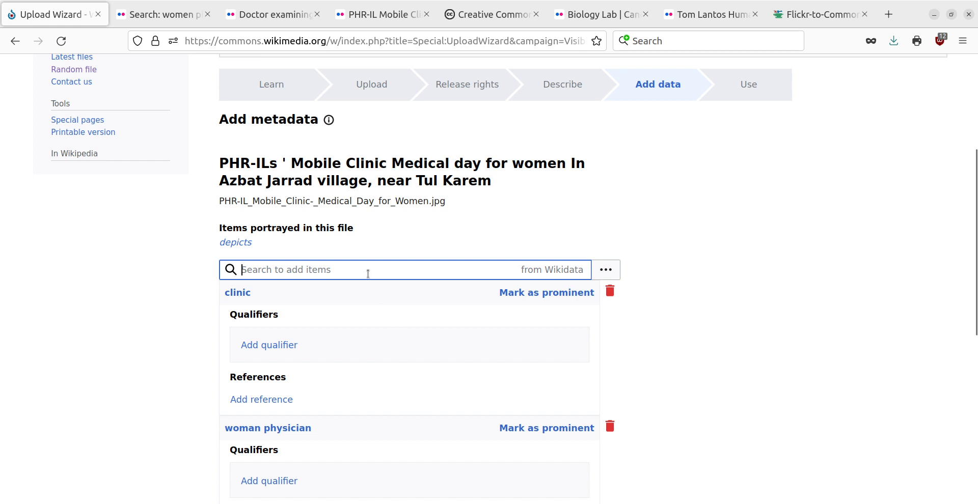
scroll(411, 357, "down", 15)
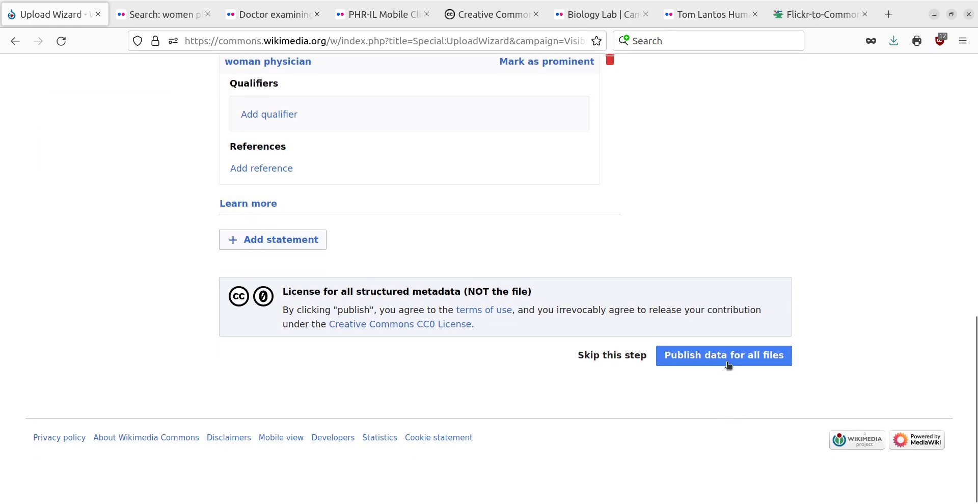
left_click(729, 363)
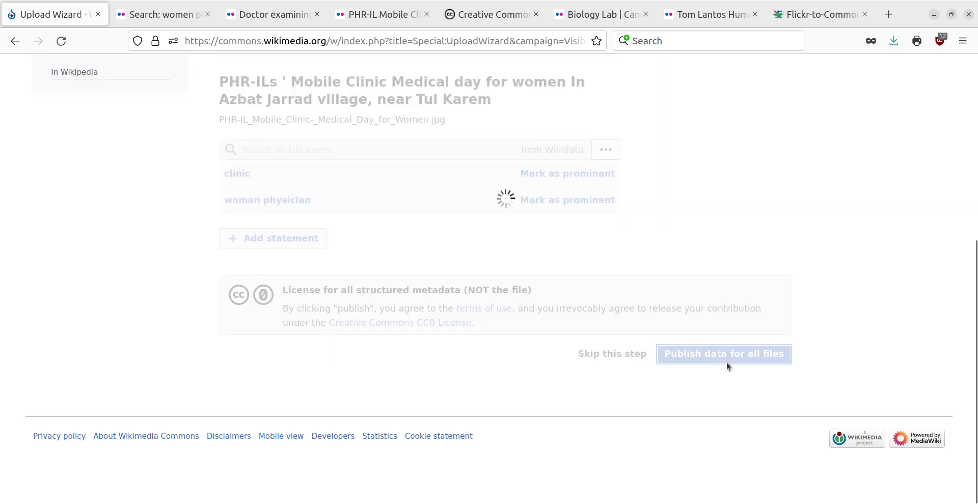
Open the uploaded photo's file page and examine its caption, description, date, Flickr source link and author
scroll(873, 321, "down", 3)
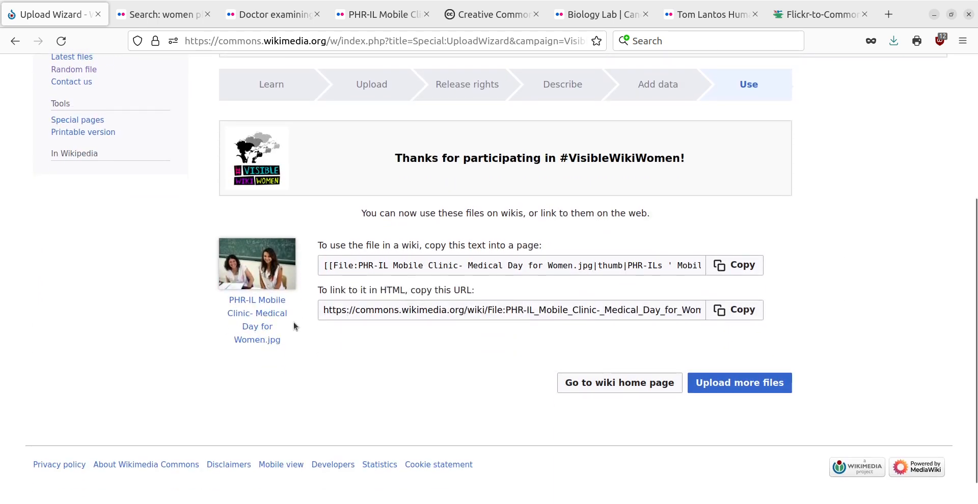
left_click(271, 304)
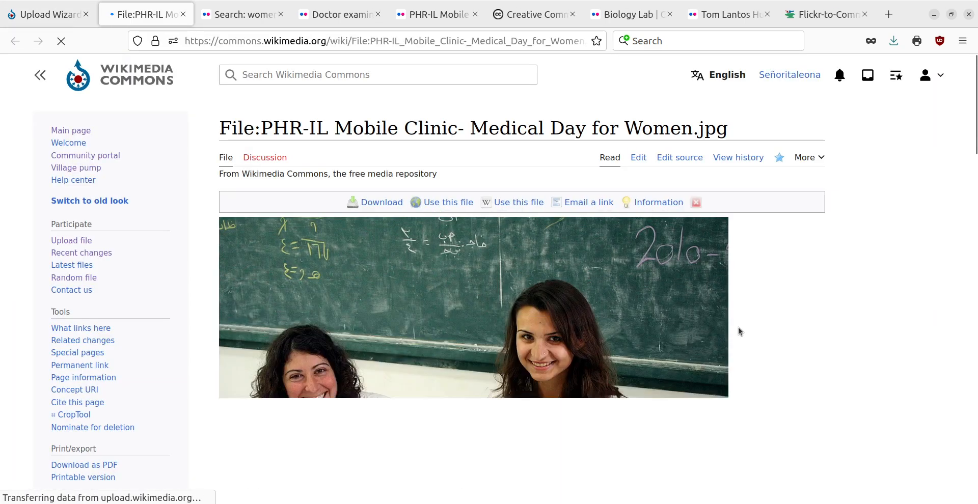
scroll(739, 327, "down", 7)
scroll(739, 332, "down", 2)
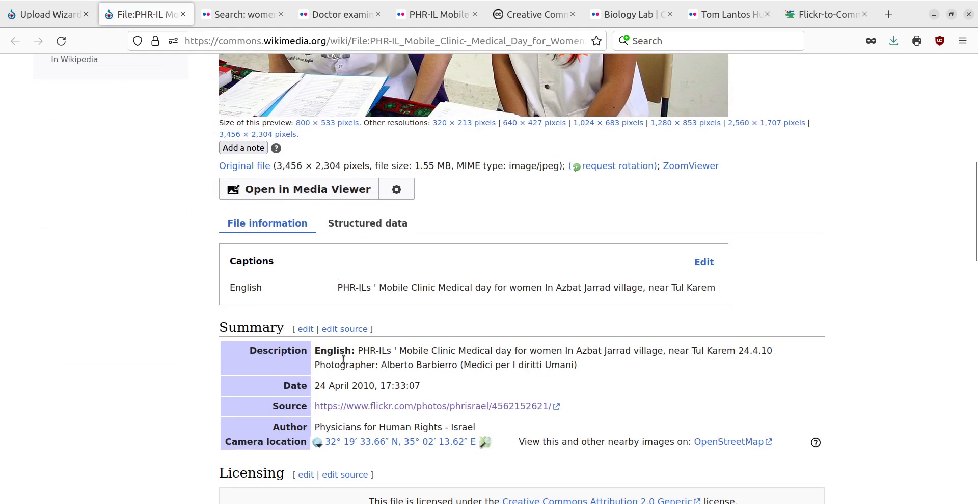
scroll(342, 359, "down", 2)
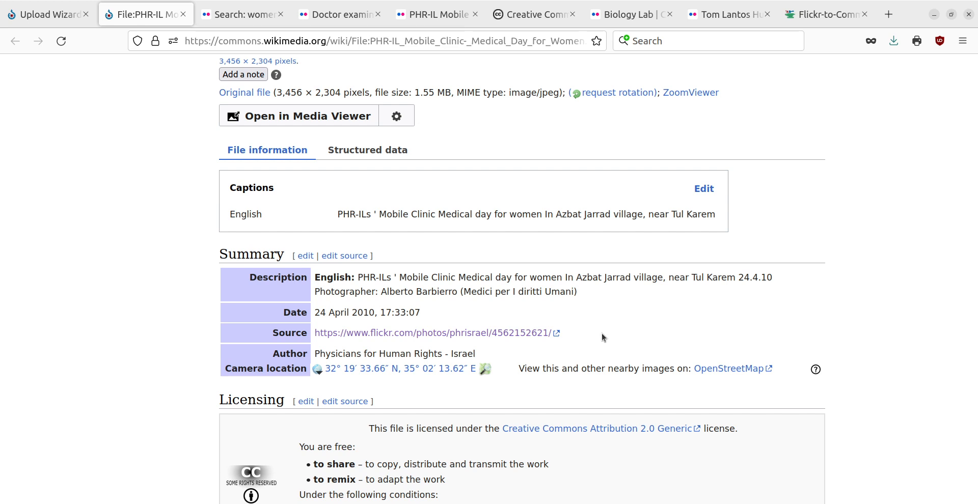
scroll(602, 334, "down", 3)
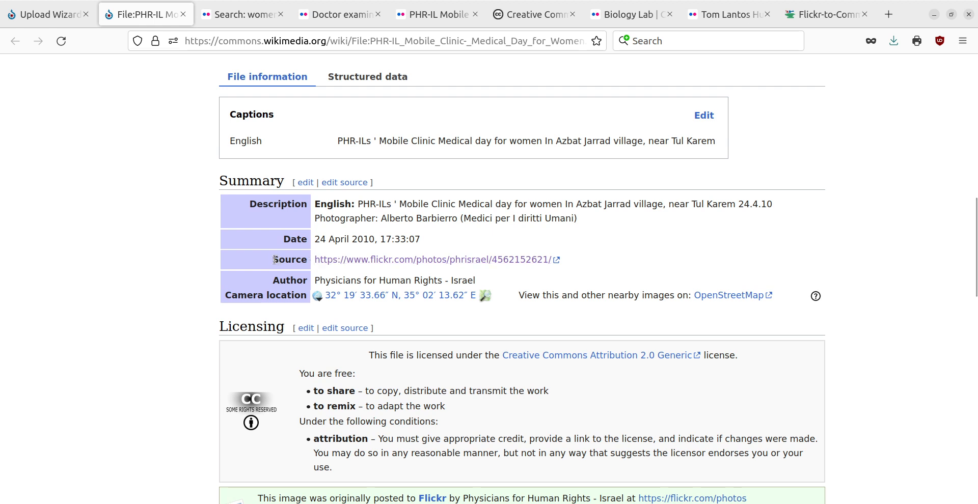
left_click_drag(273, 260, 575, 257)
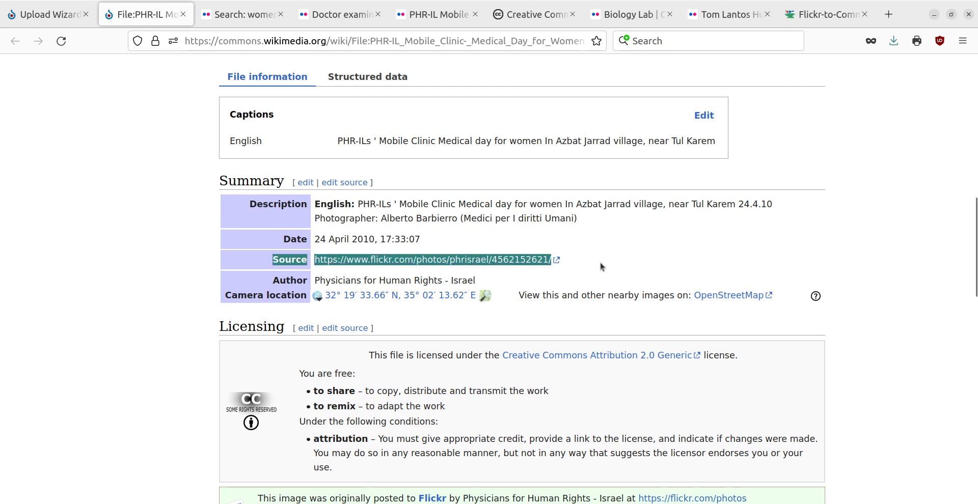
left_click(600, 262)
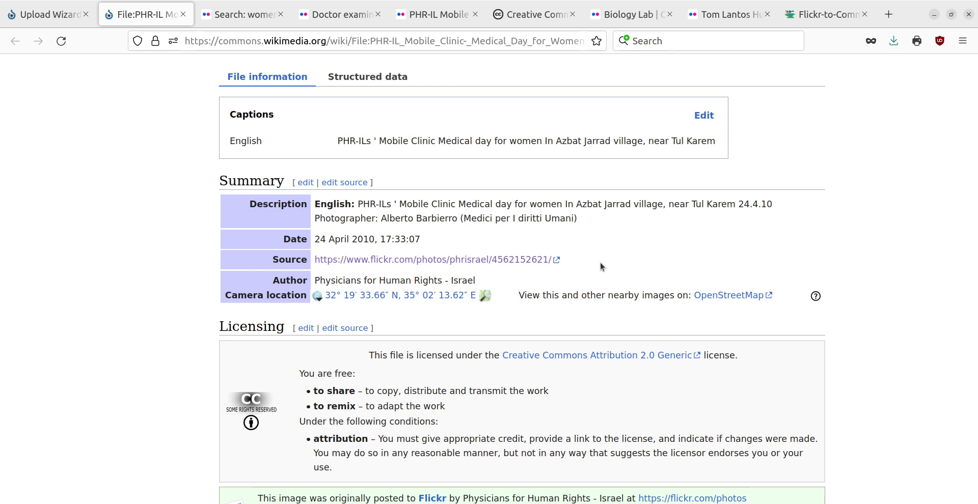
Review the file page's licensing, Flickr license review, #VisibleWikiWomen campaign banner, file history, camera metadata and categories
scroll(600, 262, "down", 3)
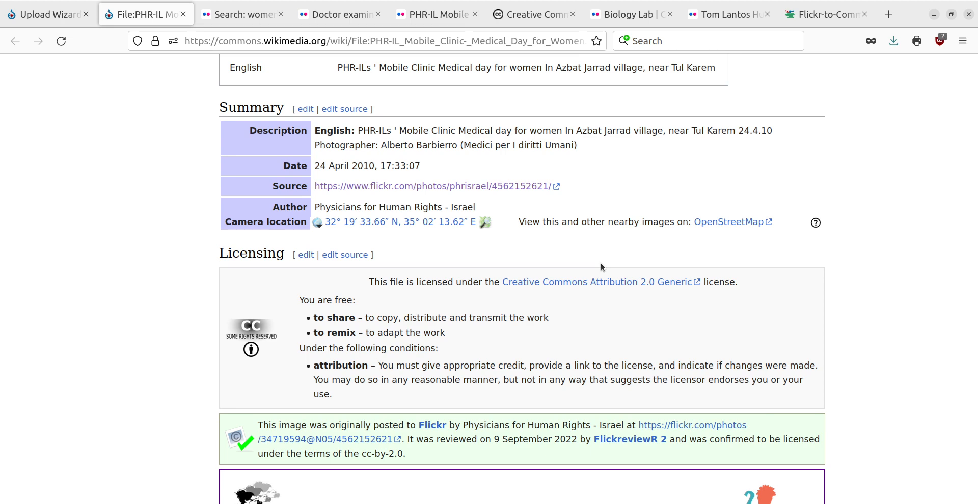
scroll(601, 262, "down", 3)
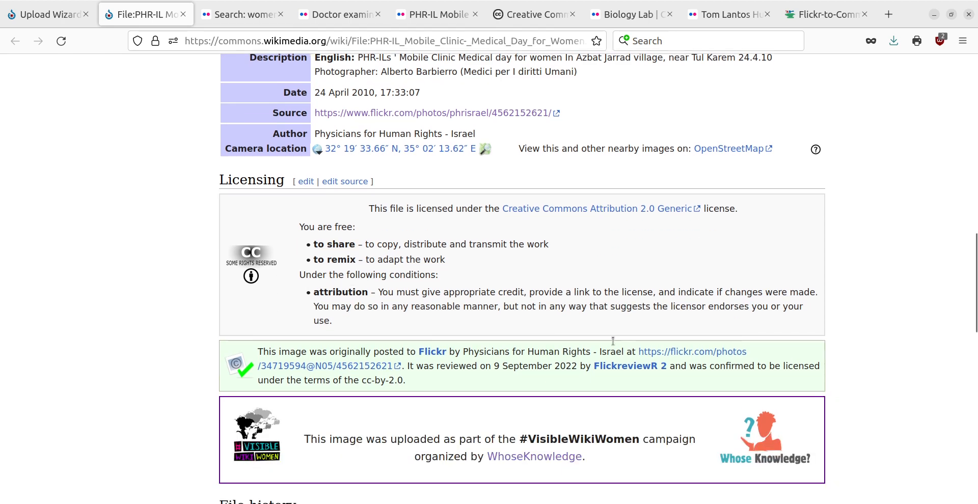
scroll(740, 320, "down", 3)
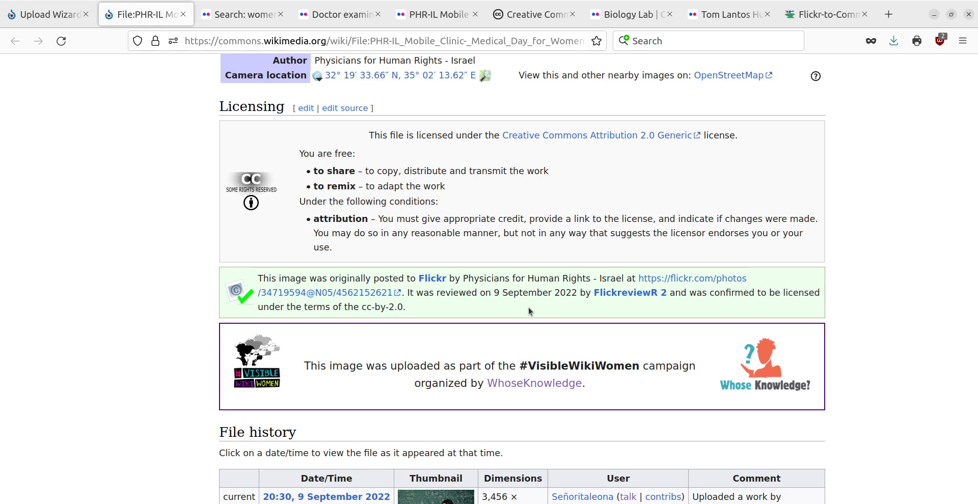
scroll(529, 312, "down", 3)
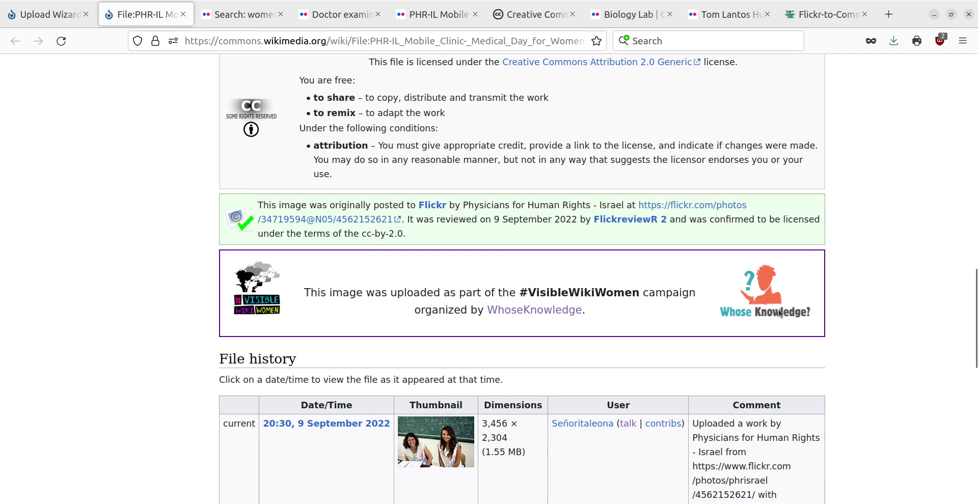
scroll(779, 313, "down", 15)
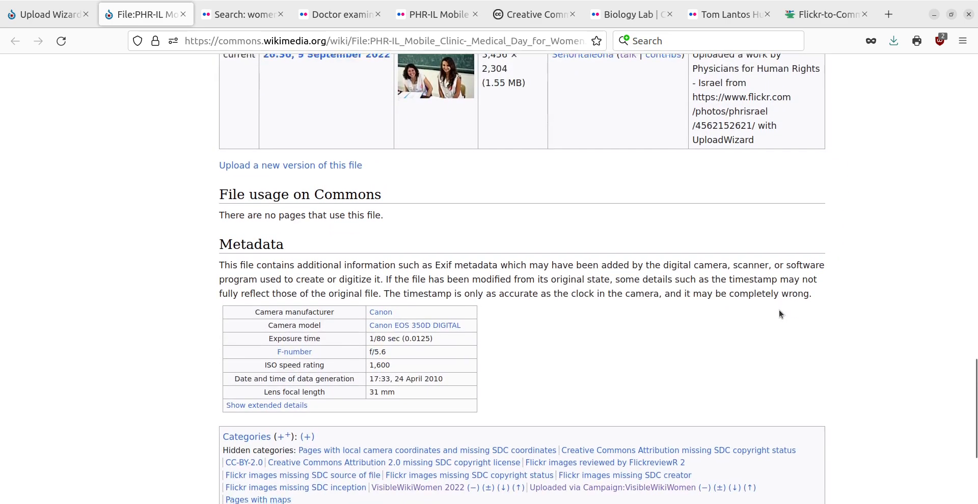
scroll(778, 310, "down", 7)
scroll(779, 310, "up", 20)
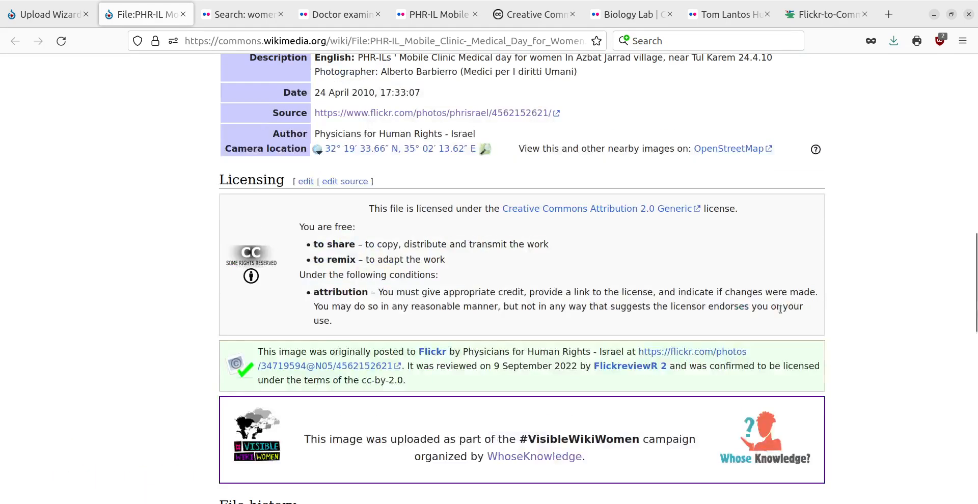
scroll(780, 309, "up", 15)
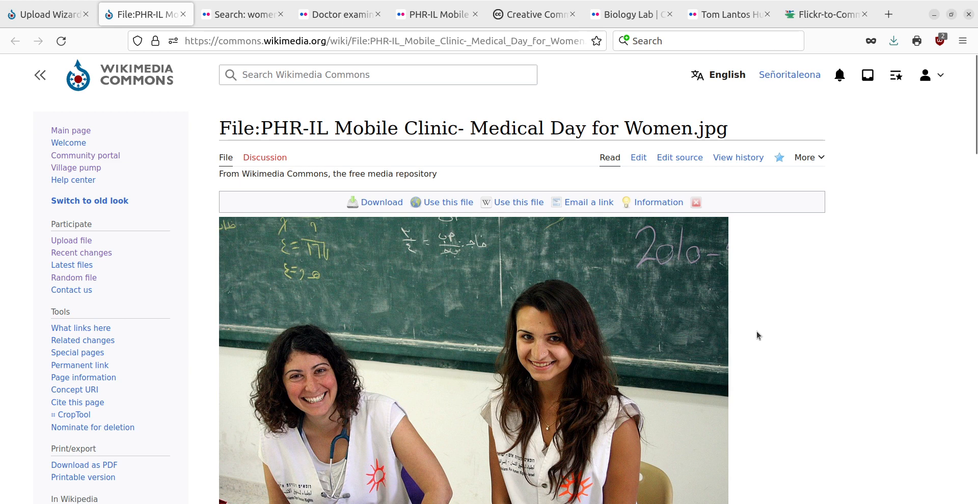
View the Flickr-to-Commons transfer tool and the Flickr search for women physicians, and return to the uploaded photo's file page
left_click(823, 19)
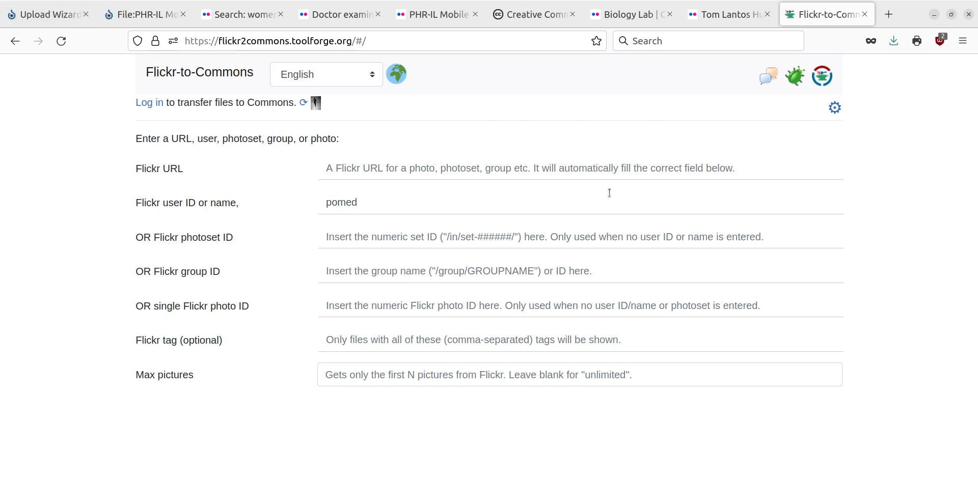
left_click(226, 18)
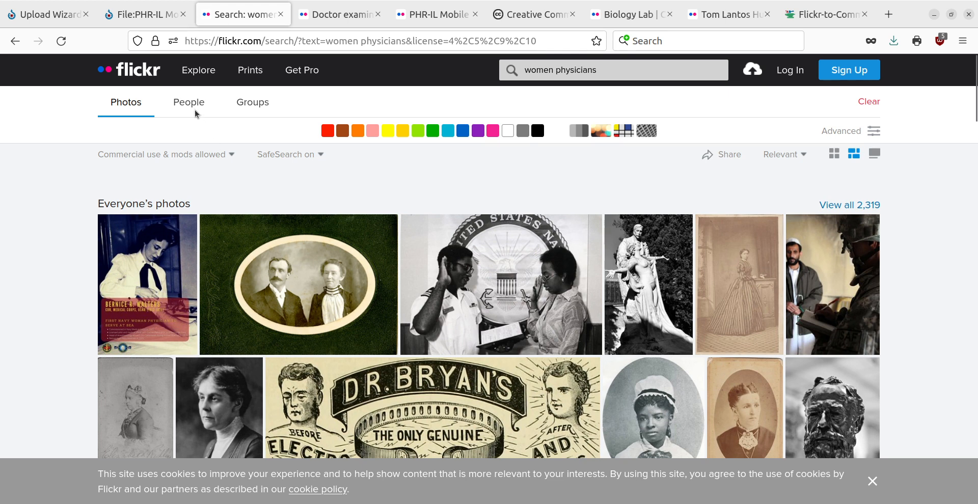
left_click(131, 21)
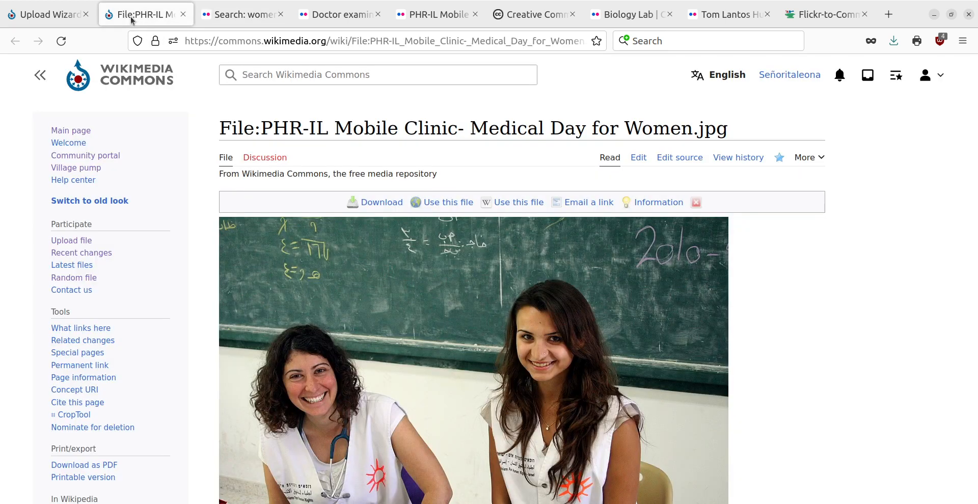